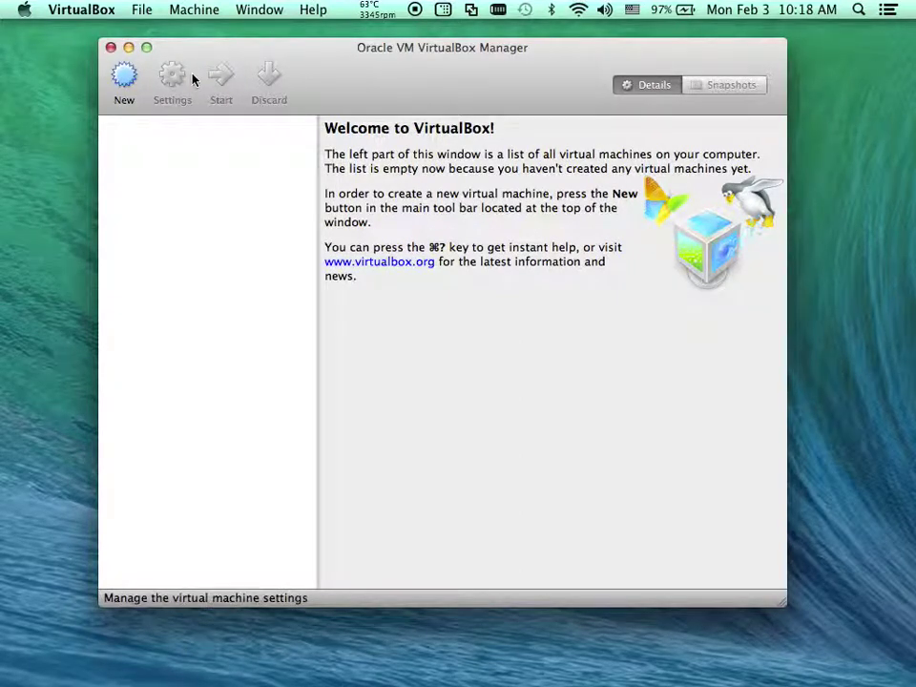
Create a new virtual machine named WinXP with type Microsoft Windows and version Windows XP (64 bit)
click(123, 77)
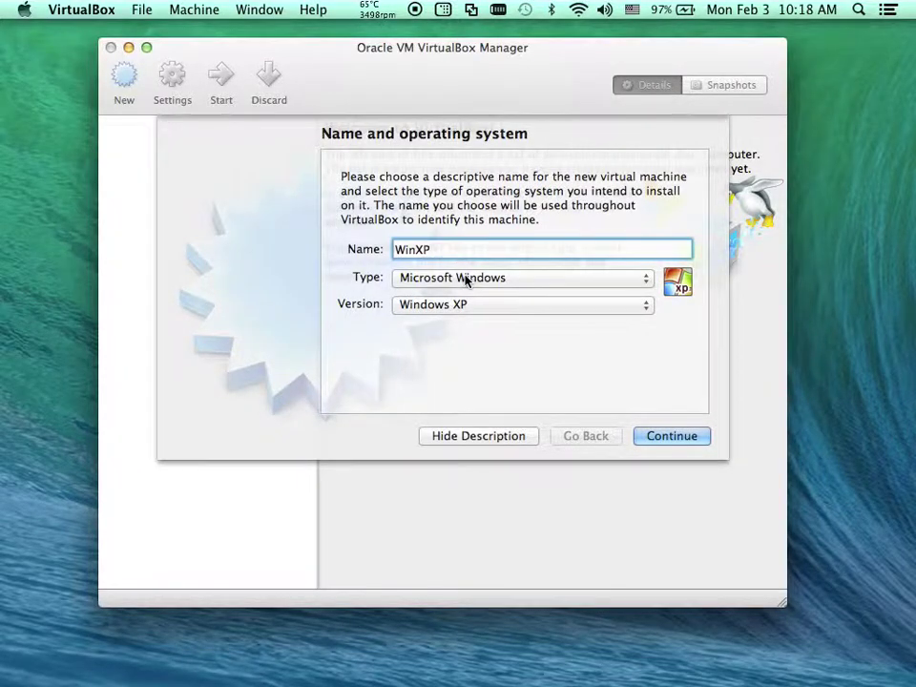
click(467, 278)
click(466, 278)
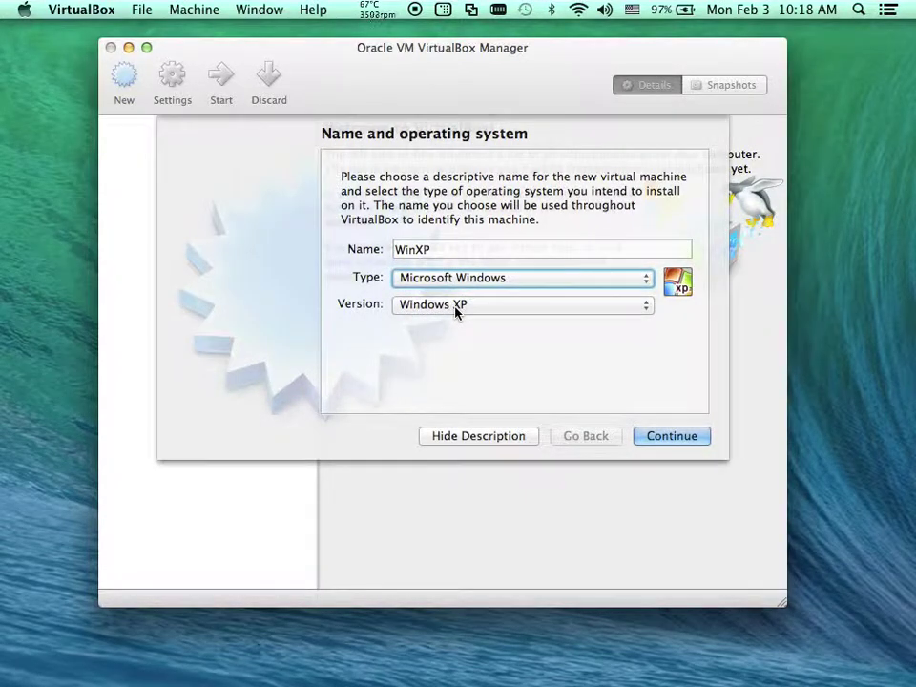
click(456, 306)
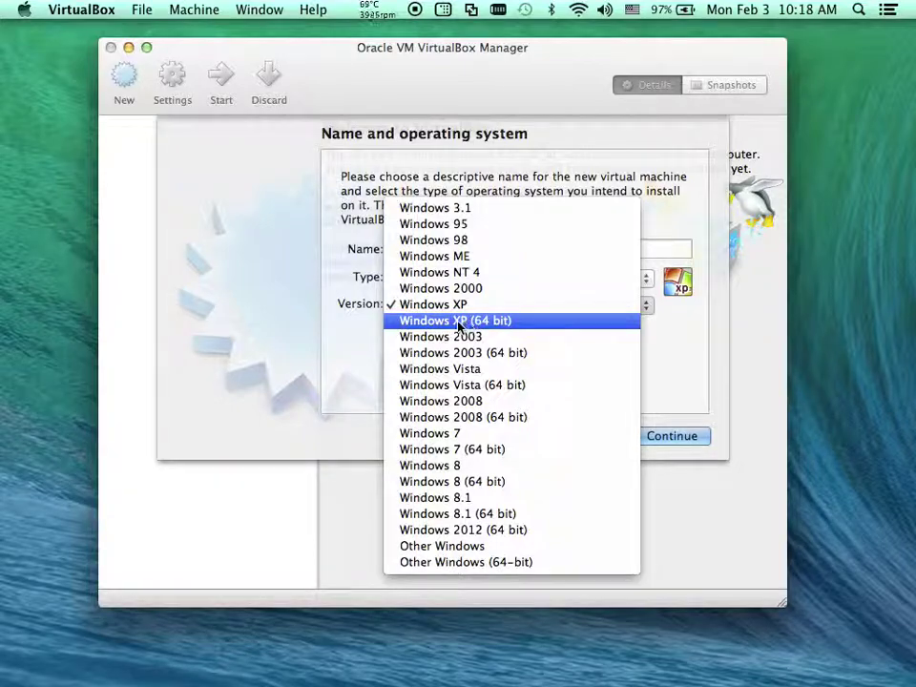
click(488, 324)
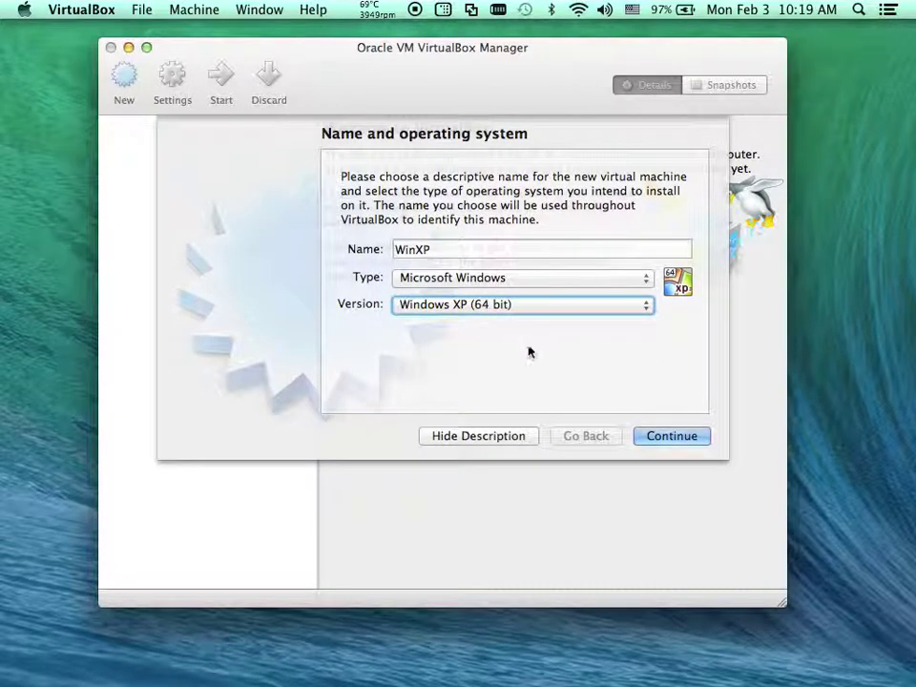
click(658, 436)
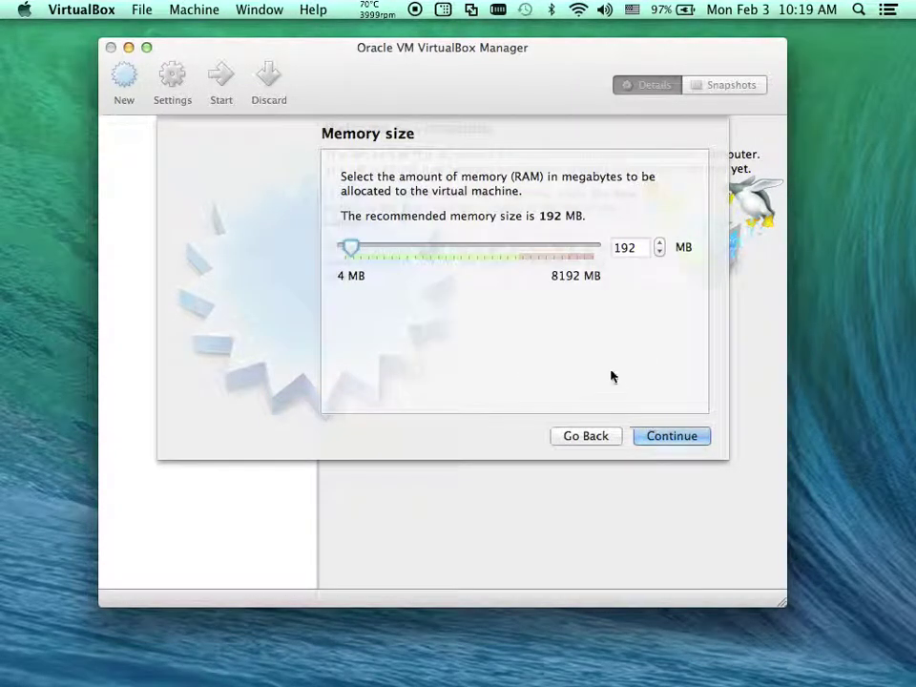
Set the new virtual machine's memory size to 722 MB
double_click(619, 248)
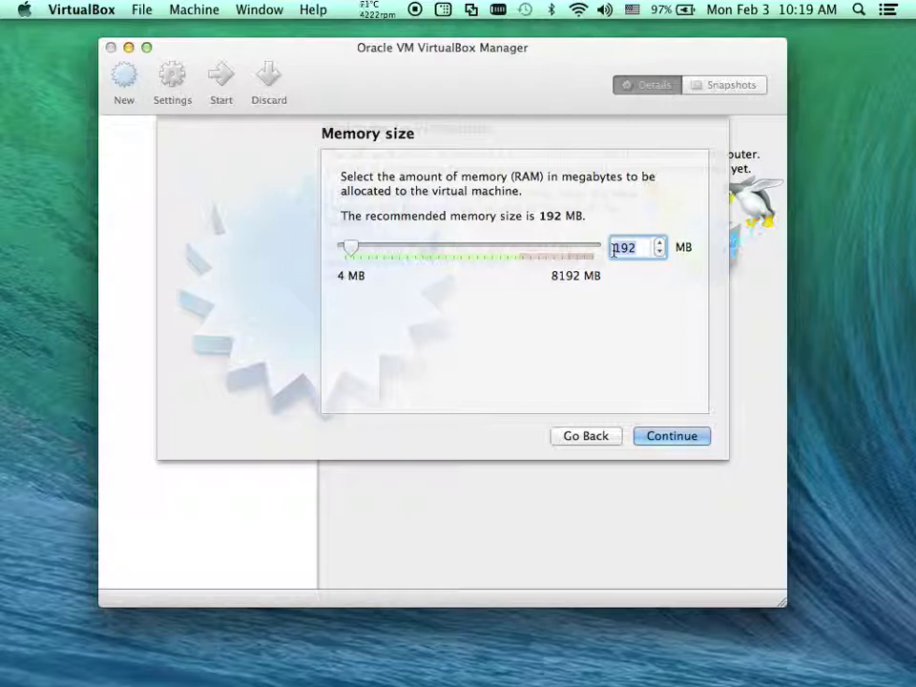
text(72)
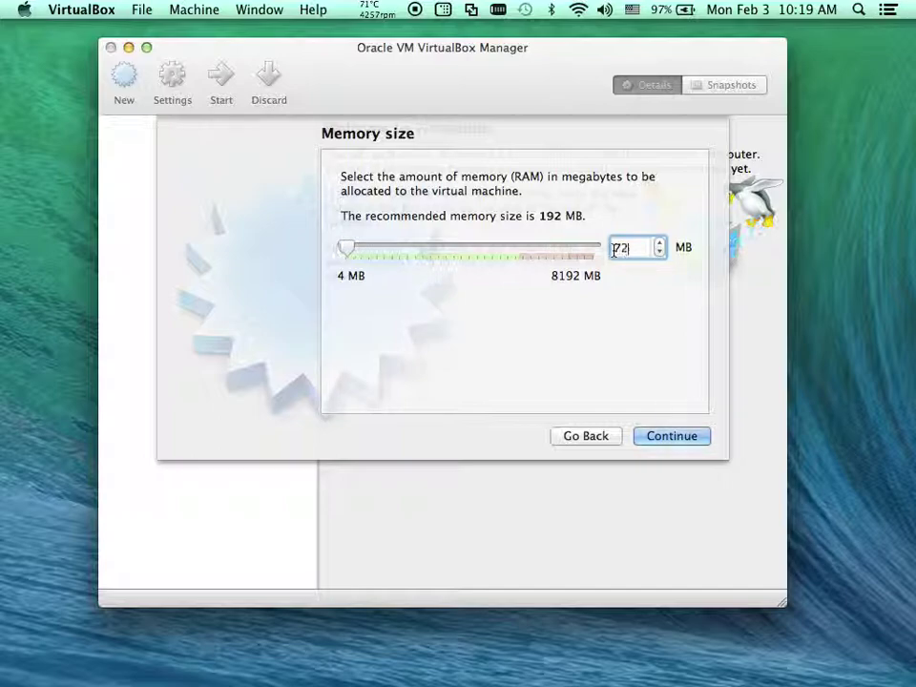
text(2)
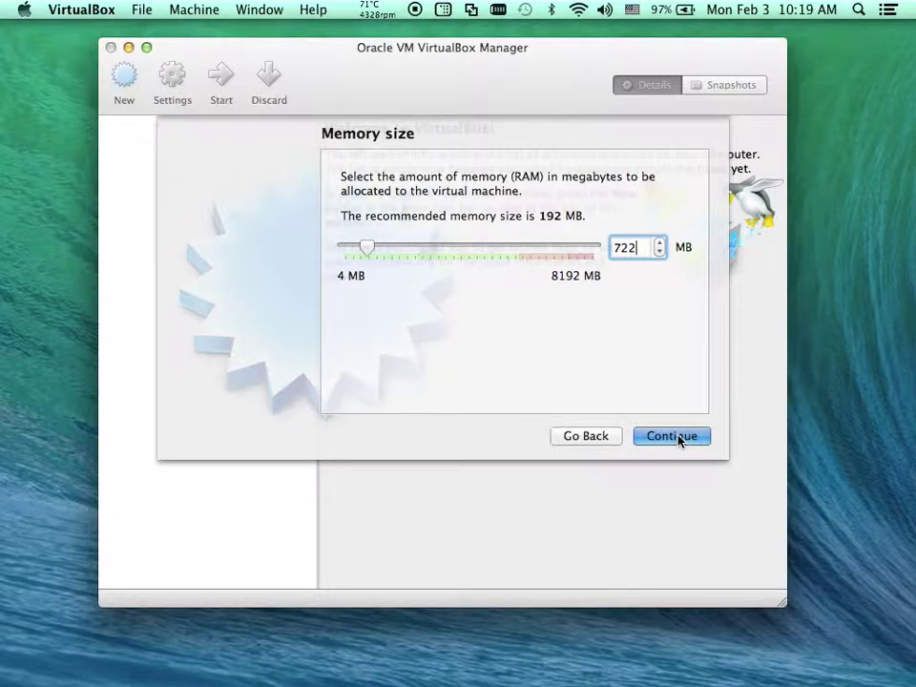
click(678, 439)
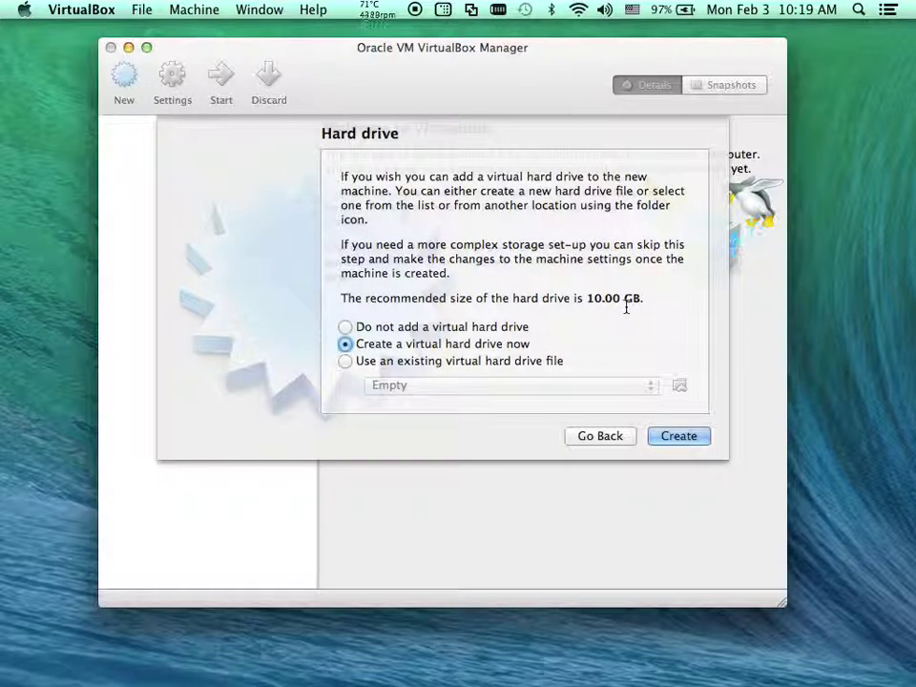
Choose to create a virtual hard drive now, as a VDI (VirtualBox Disk Image) with fixed size storage
click(670, 439)
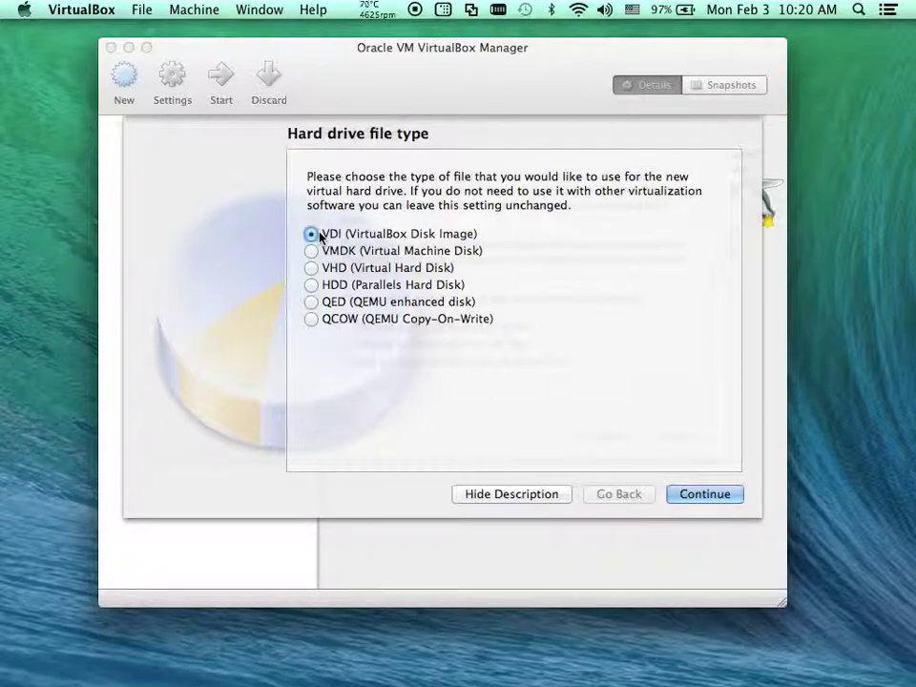
click(703, 498)
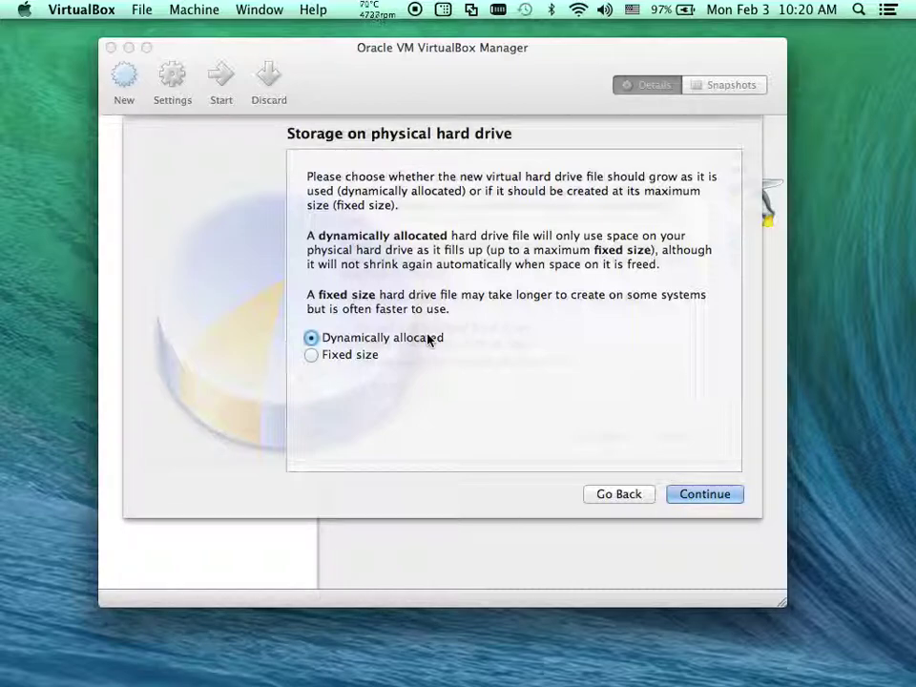
click(368, 356)
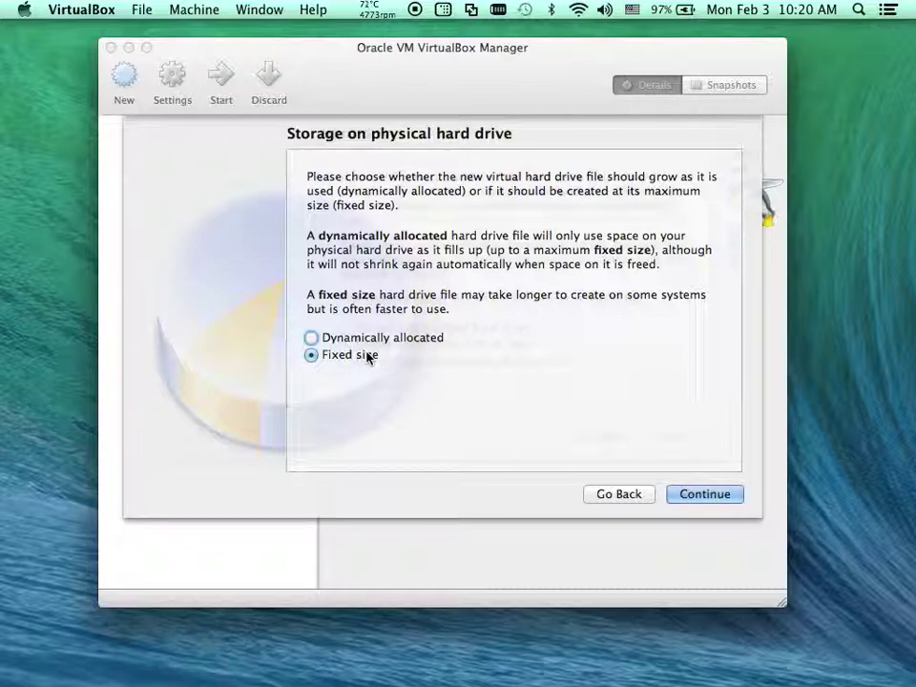
click(708, 494)
click(349, 219)
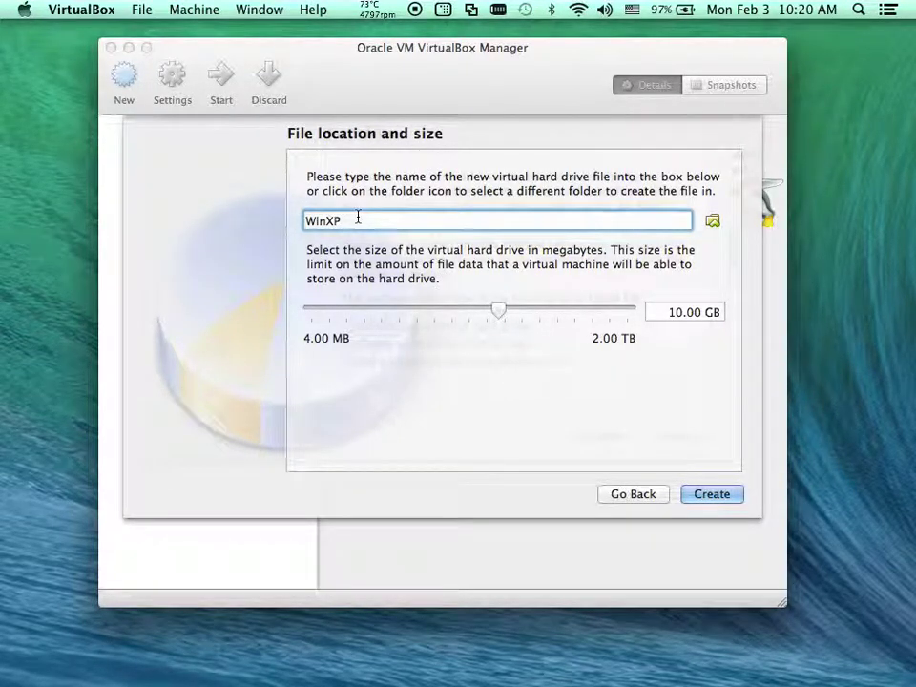
click(622, 494)
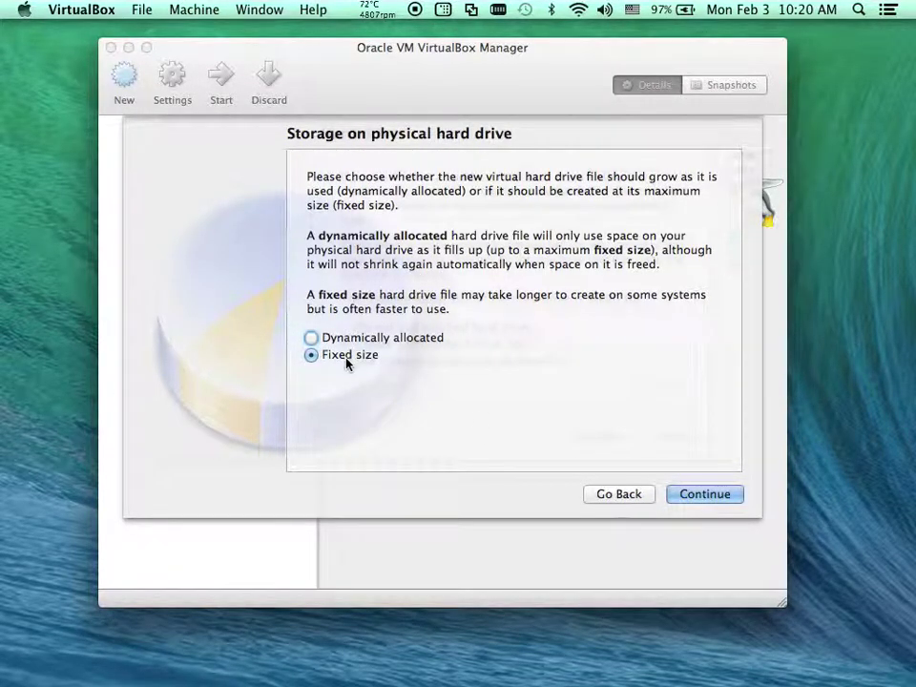
click(689, 495)
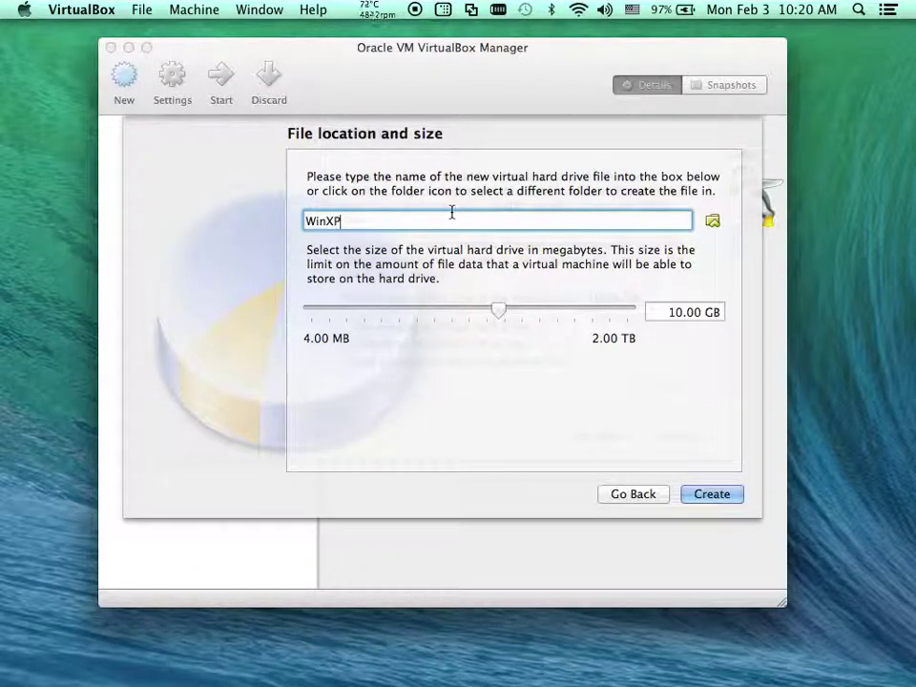
click(712, 222)
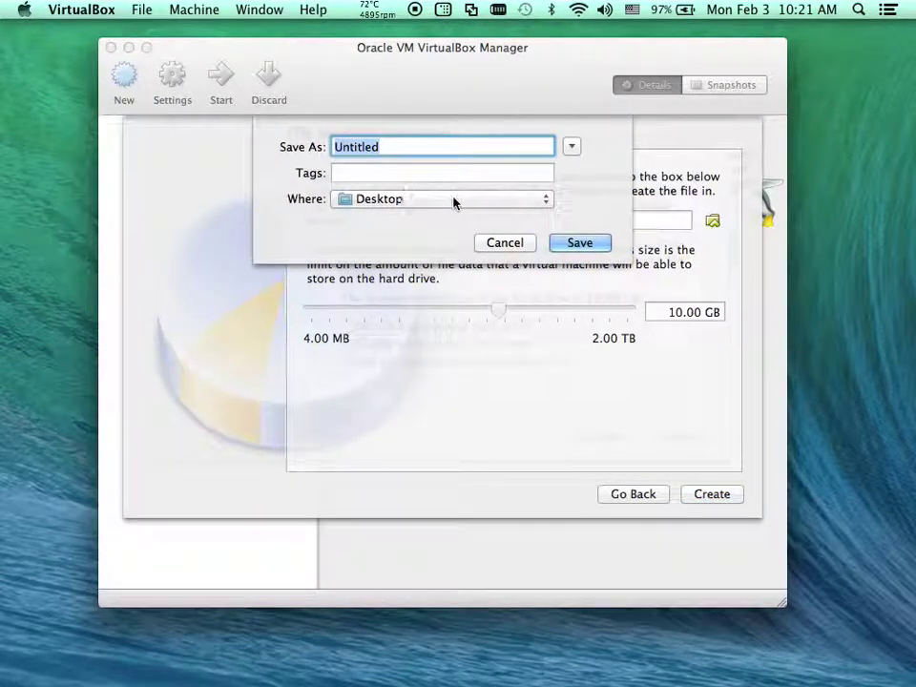
click(455, 202)
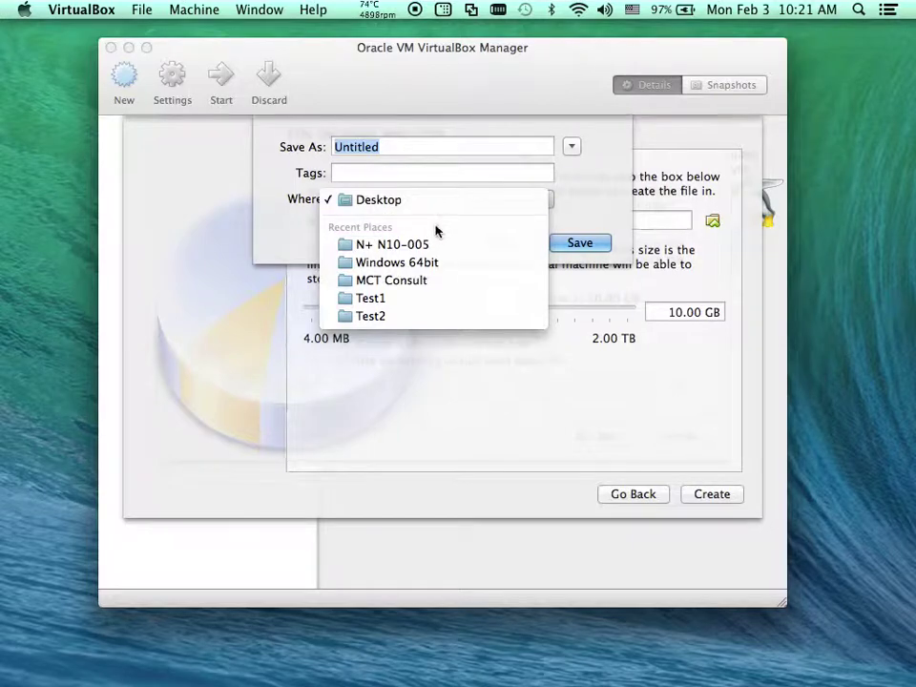
click(583, 207)
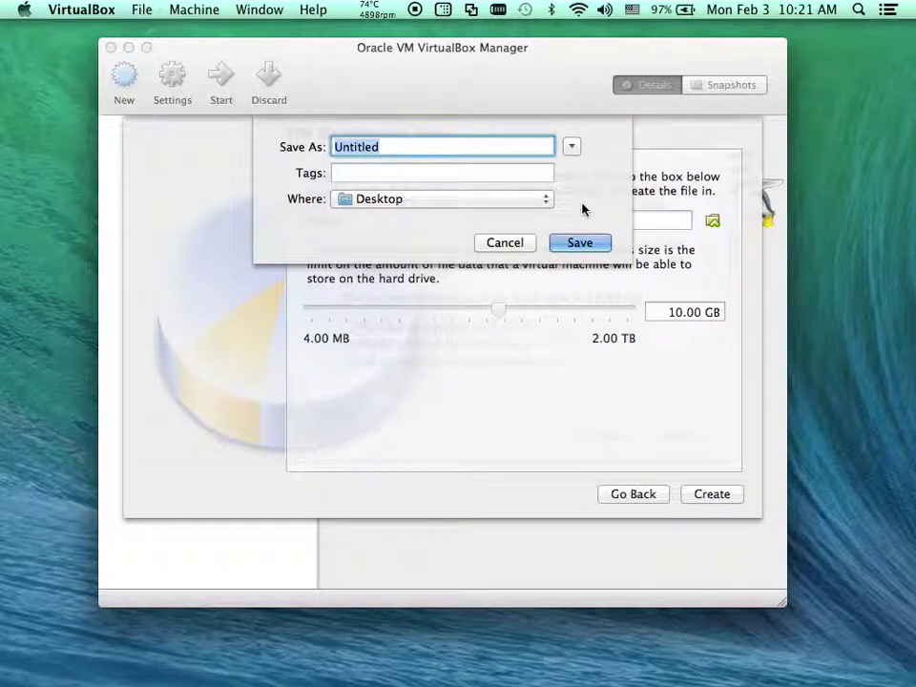
click(508, 200)
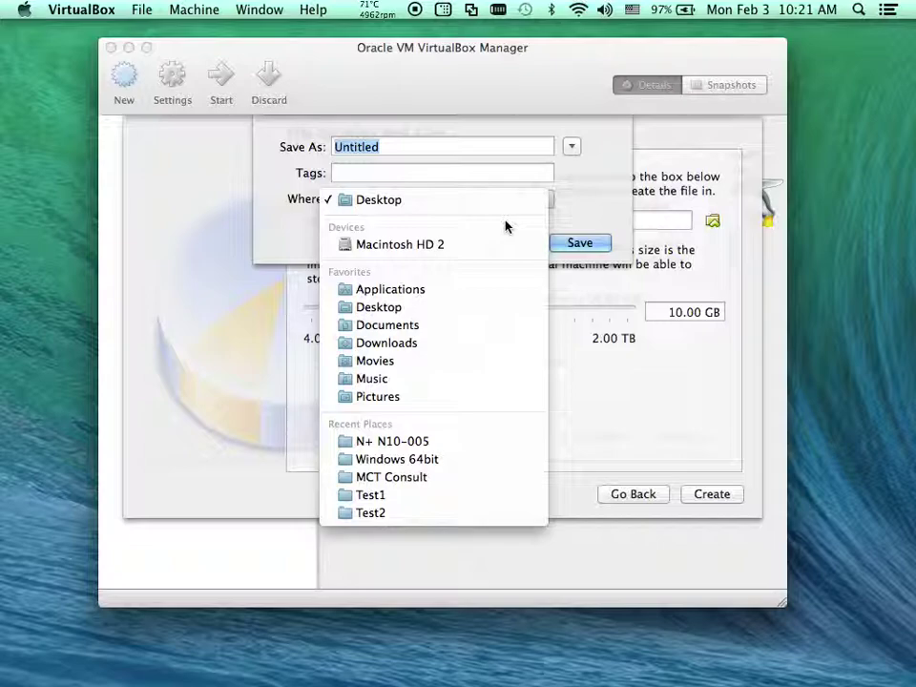
click(583, 199)
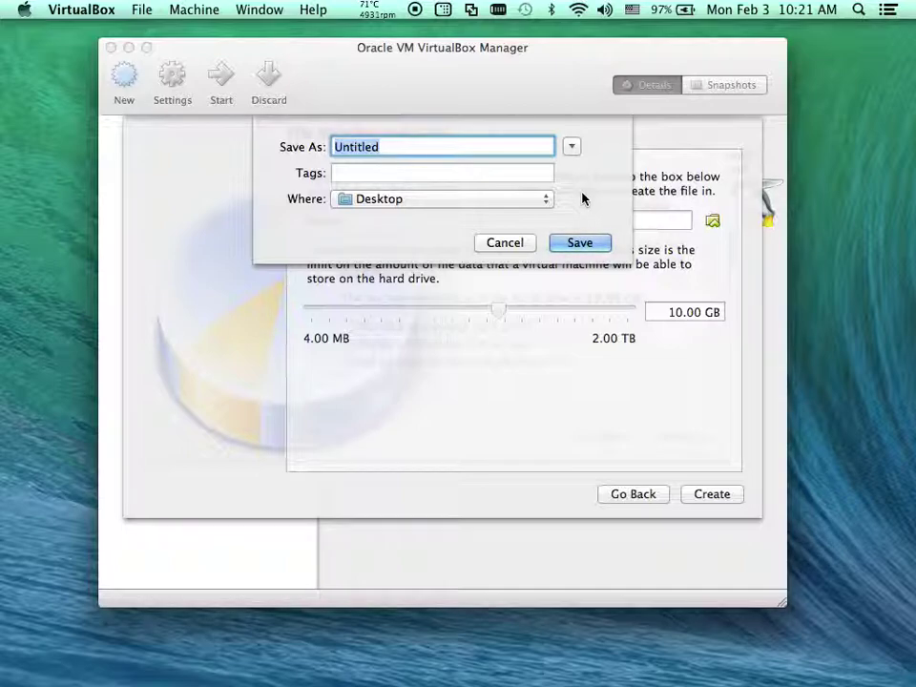
click(512, 242)
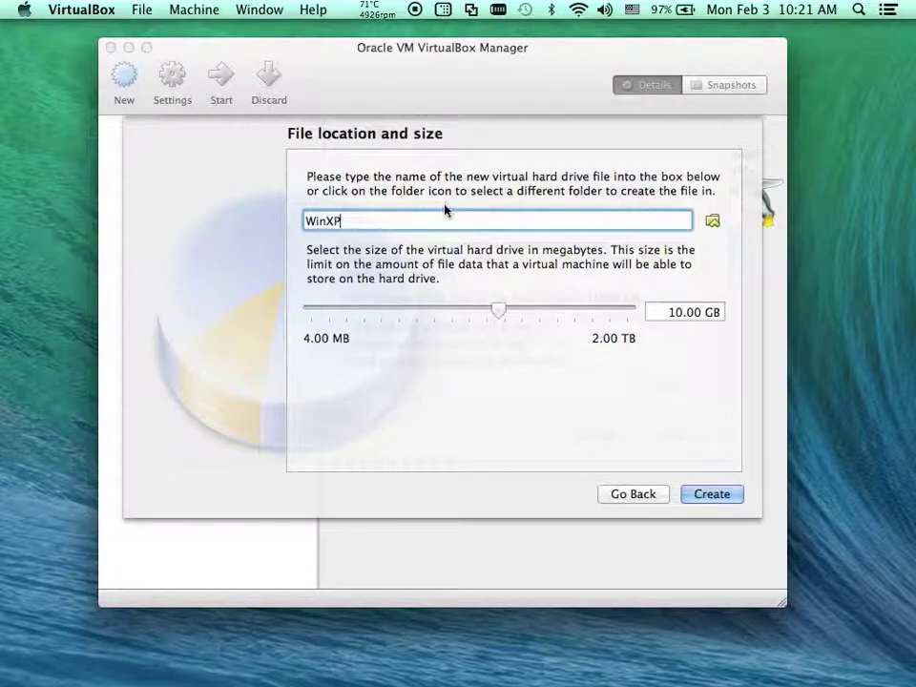
Create the hard drive file named WinXP at 10.00 GB and review the new machine's details
click(710, 495)
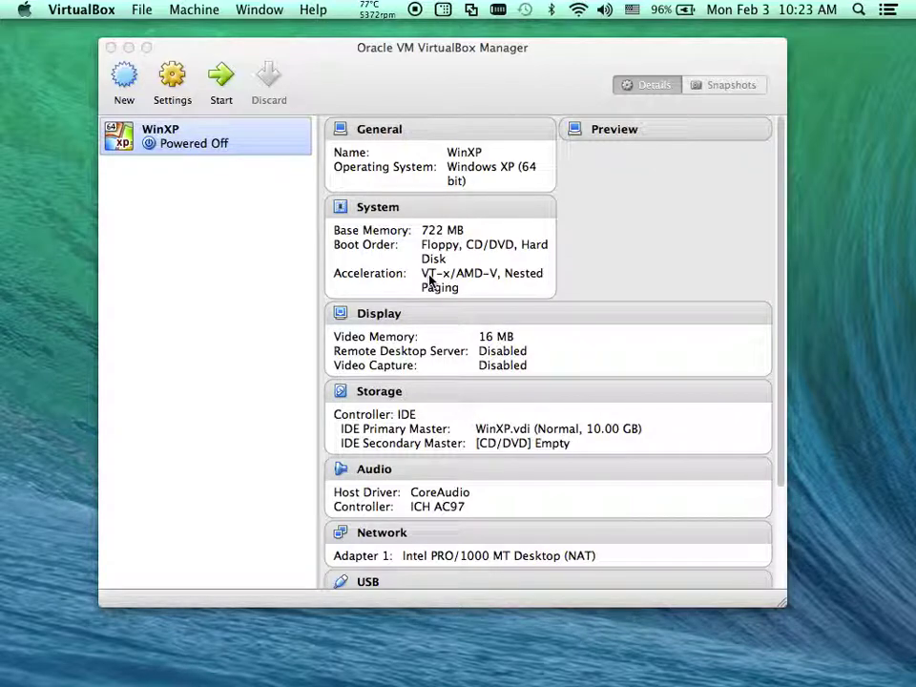
scroll(433, 351, down, 5)
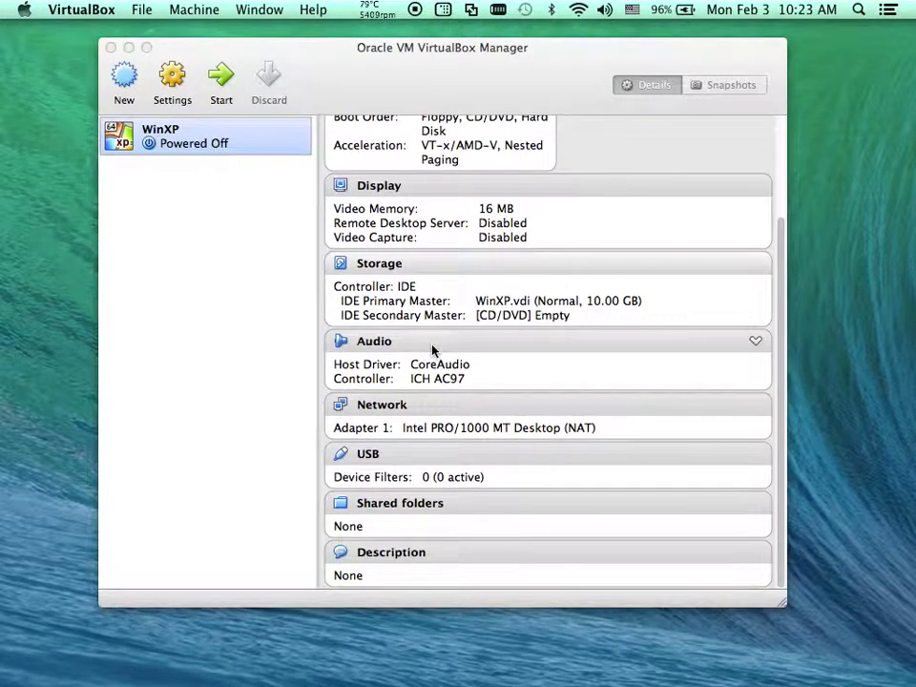
scroll(432, 351, up, 5)
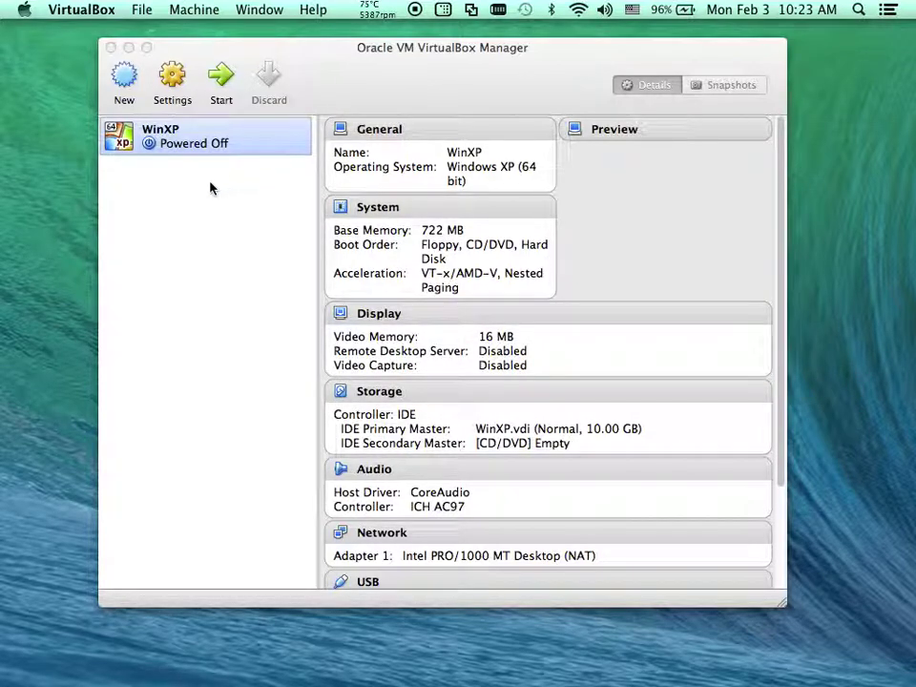
Open the storage settings of the WinXP machine and inspect its WinXP.vdi hard disk
click(197, 143)
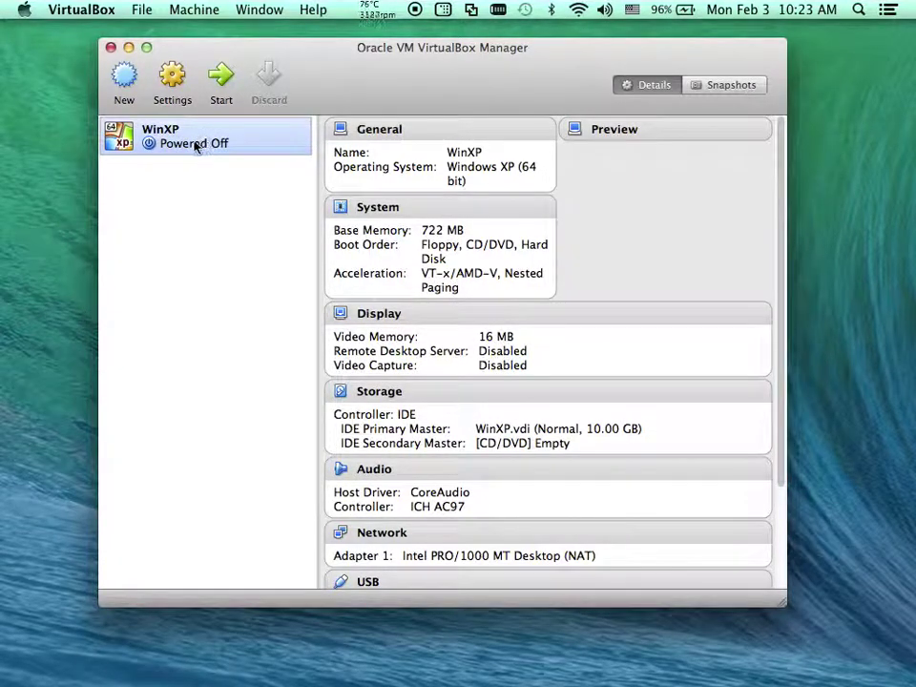
click(172, 84)
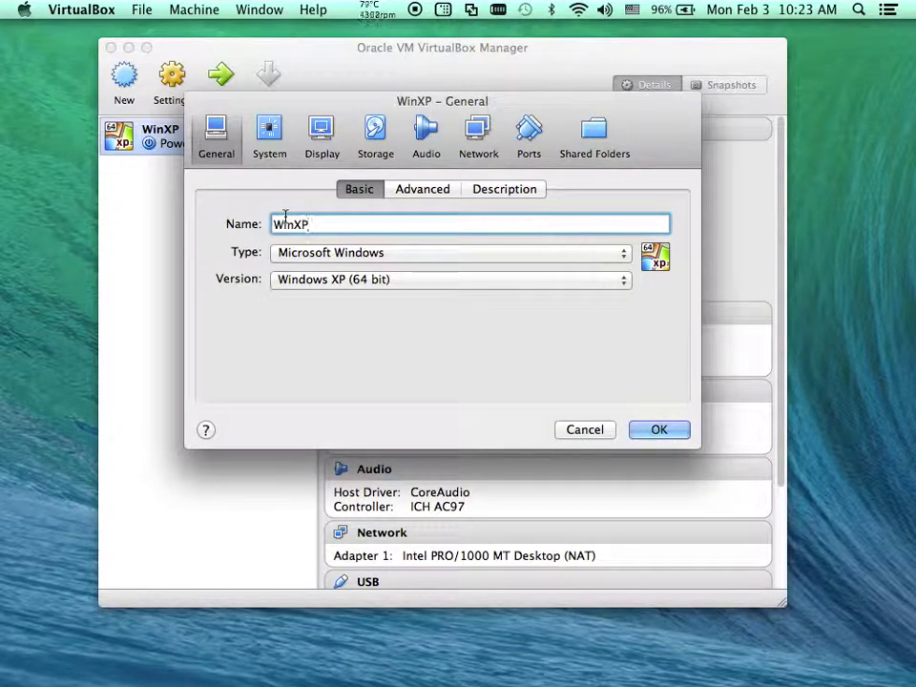
click(375, 143)
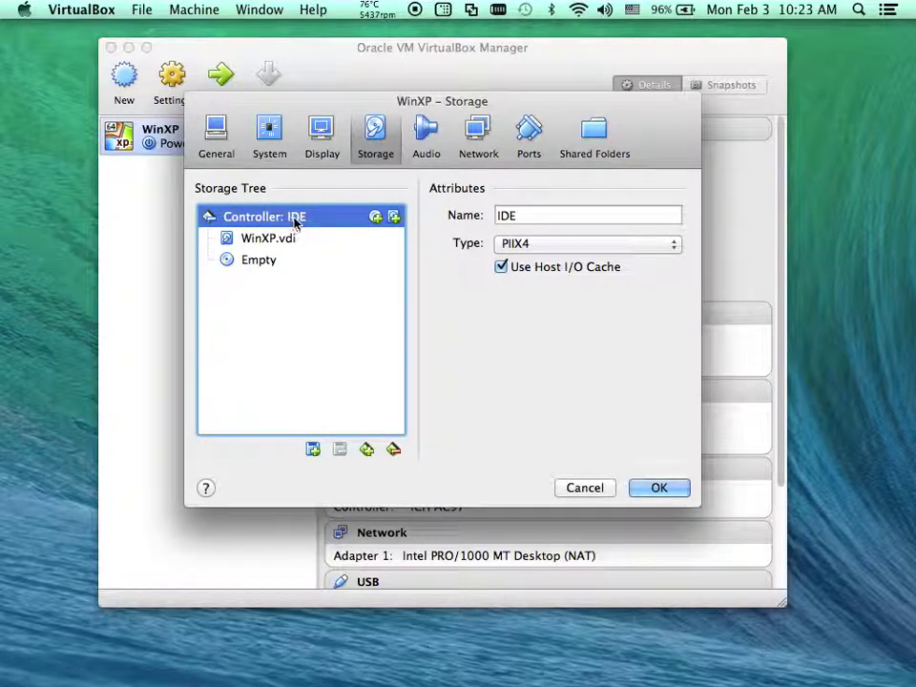
click(275, 246)
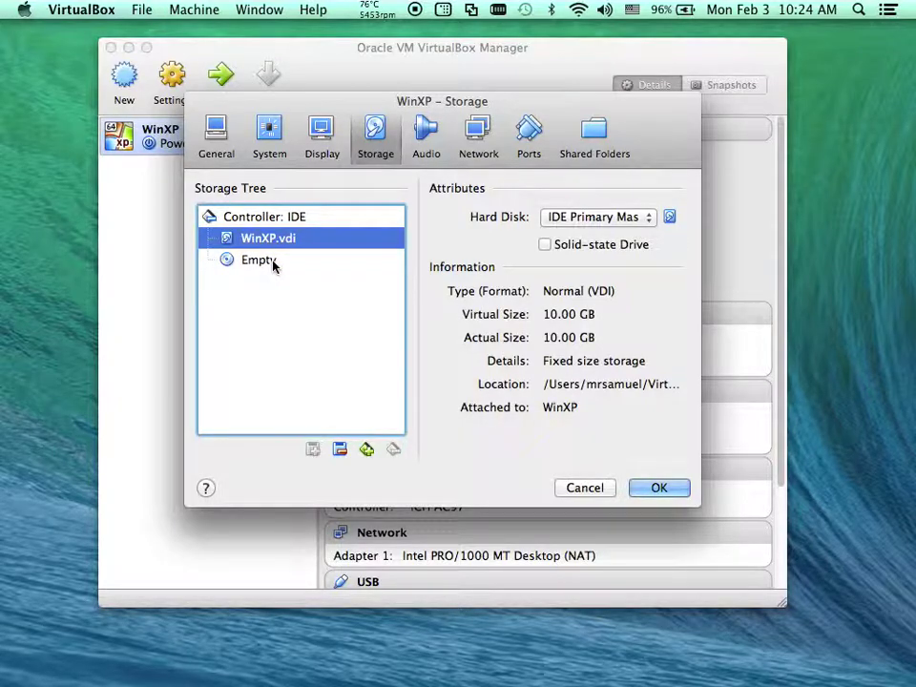
Add a CD/DVD drive to the IDE controller and choose to put a virtual disk in it
click(306, 217)
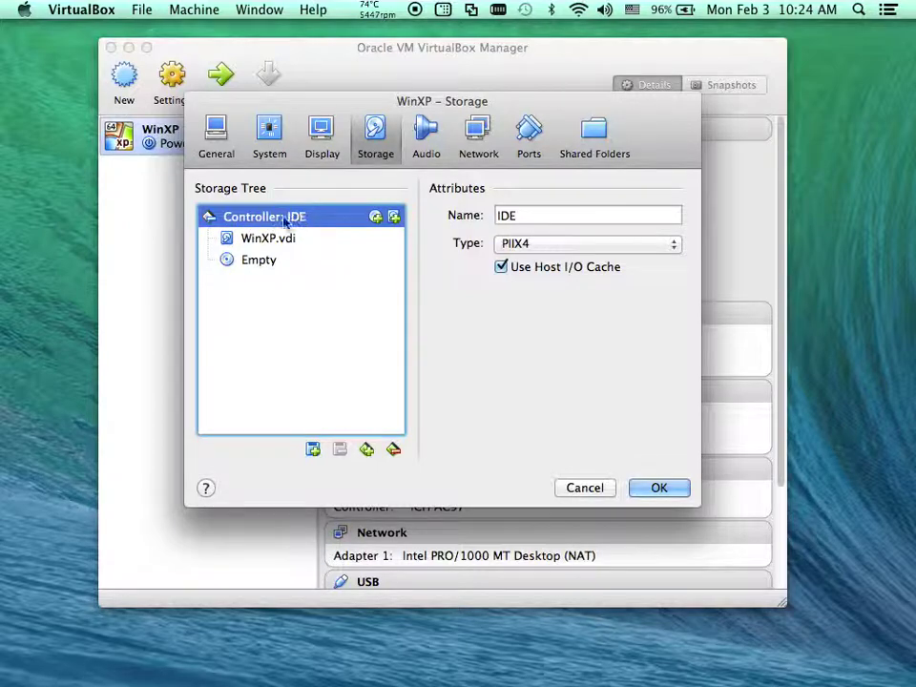
click(374, 218)
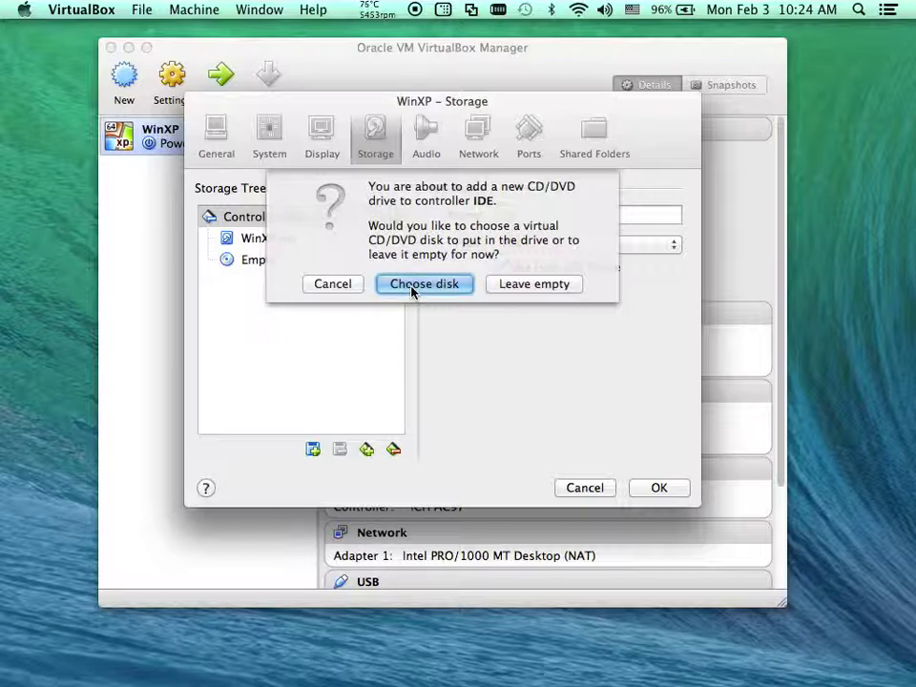
click(412, 284)
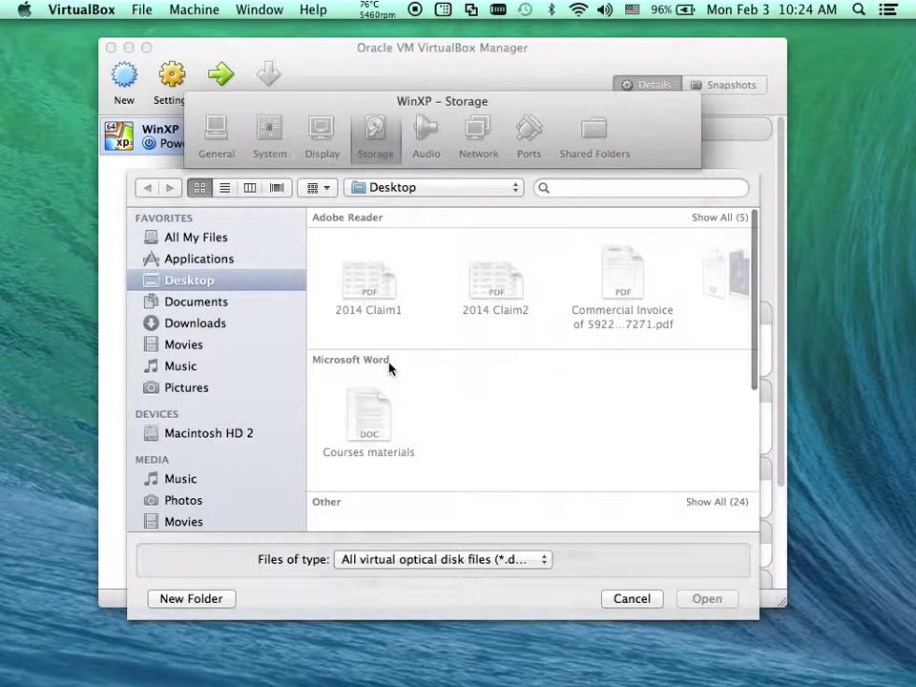
Look through the Desktop and Documents folders for a Windows XP installation disk image
scroll(388, 417, down, 3)
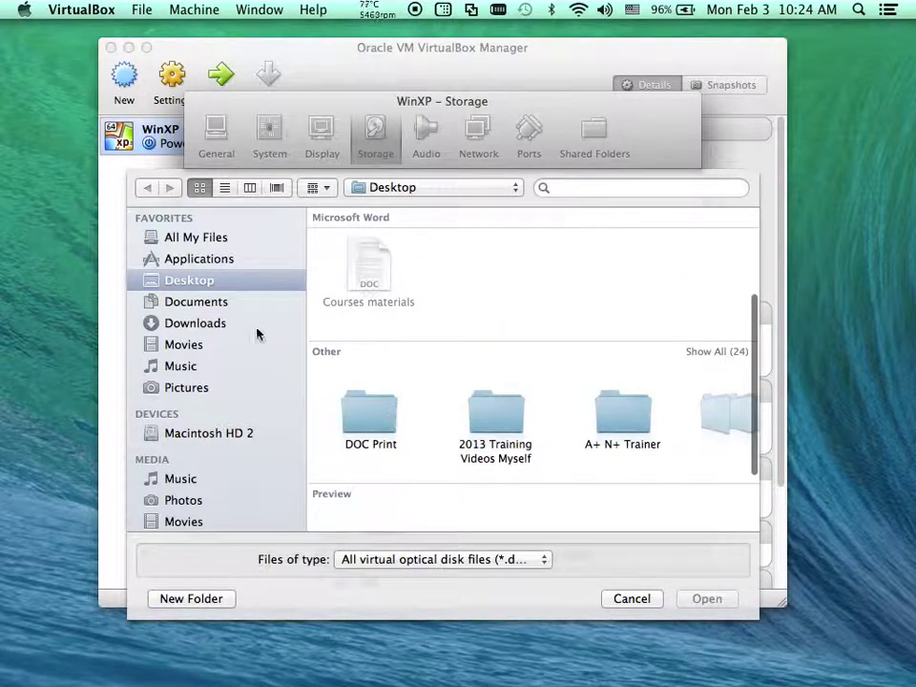
click(214, 303)
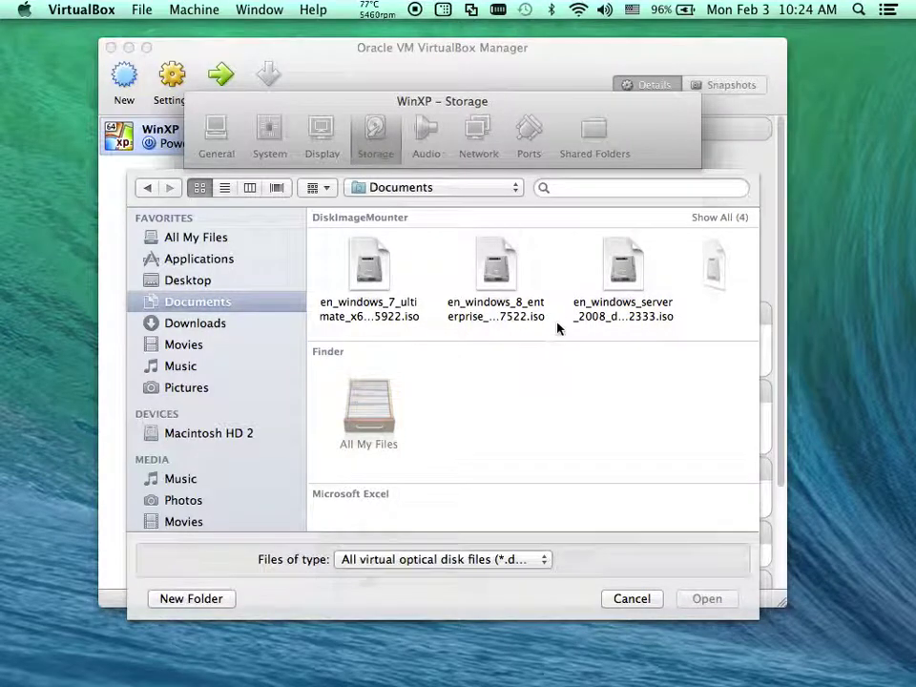
scroll(569, 311, right, 2)
scroll(568, 311, left, 2)
scroll(528, 302, right, 2)
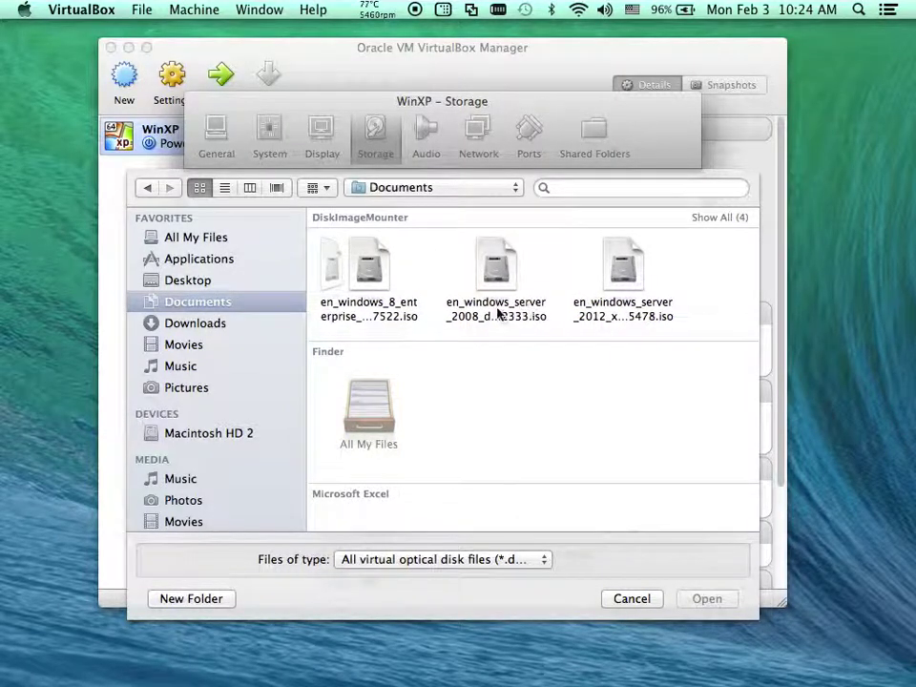
scroll(453, 360, down, 5)
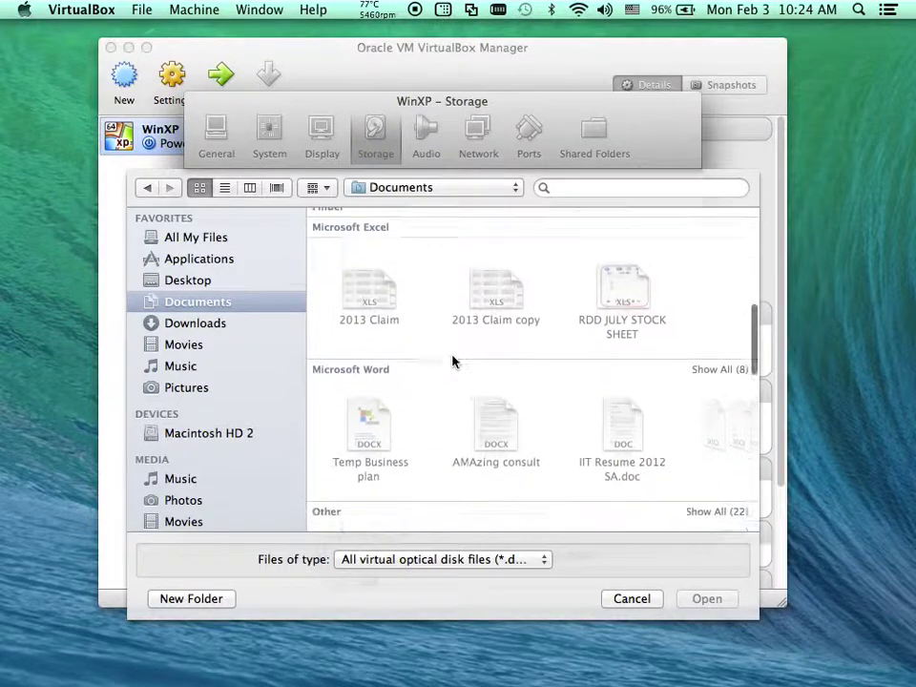
scroll(453, 359, down, 10)
scroll(453, 360, down, 6)
scroll(453, 361, up, 4)
scroll(453, 361, up, 15)
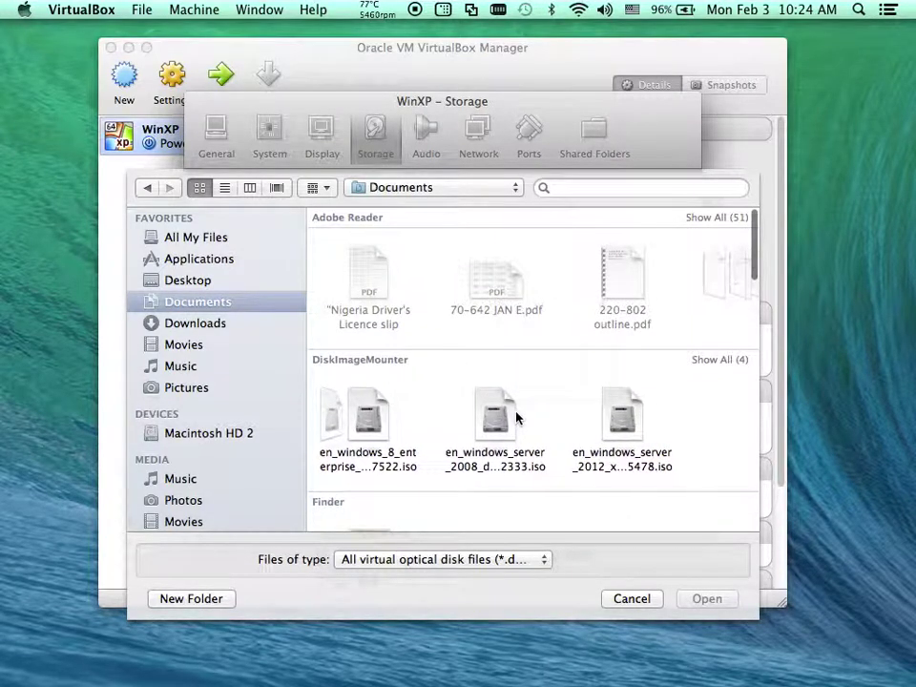
Search the Desktop again and the disk images in the Downloads folder for a Windows XP installation image
click(189, 280)
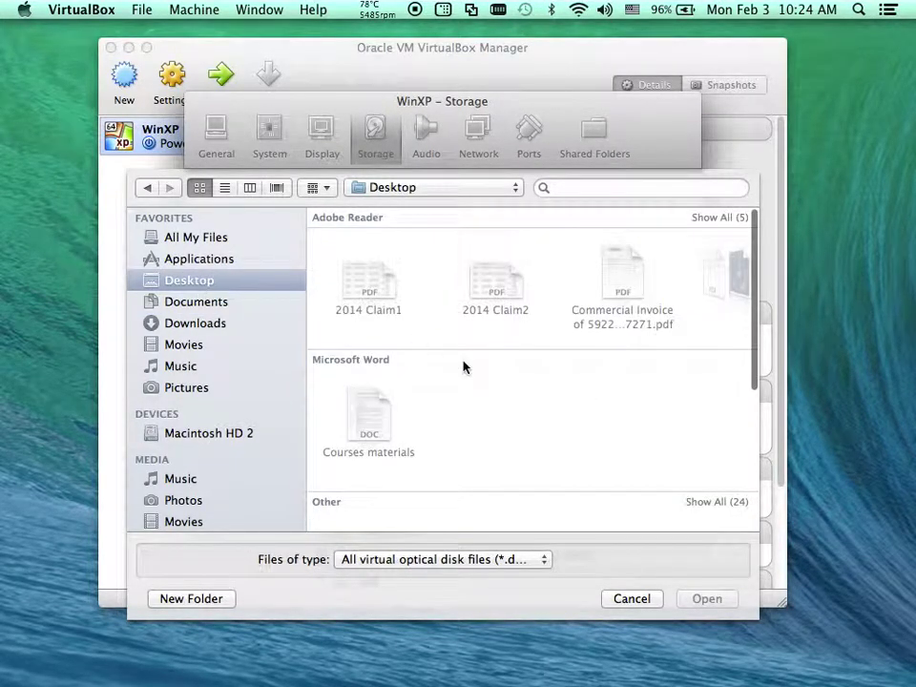
scroll(464, 367, down, 3)
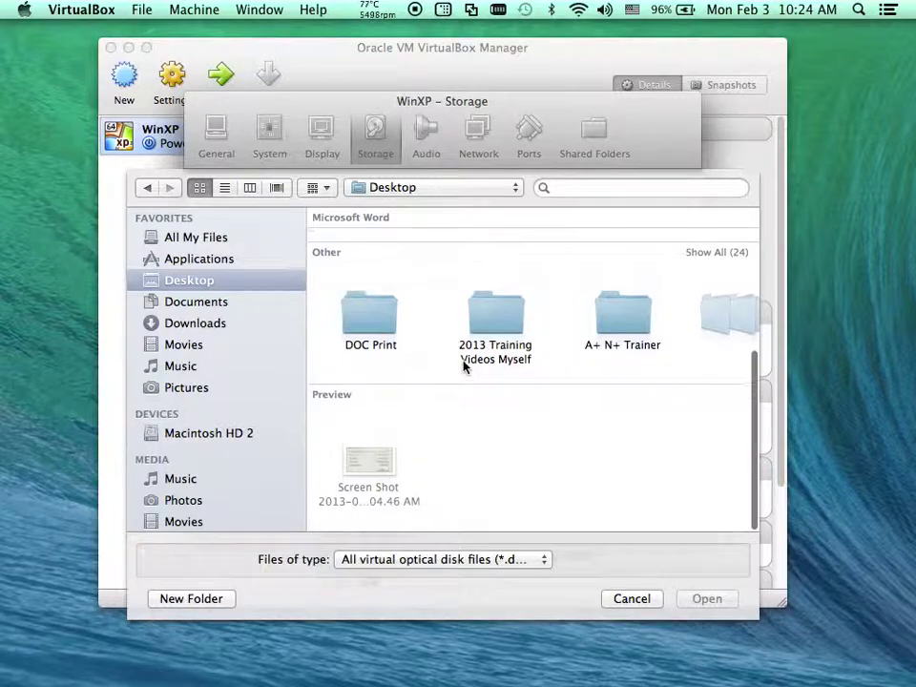
click(215, 320)
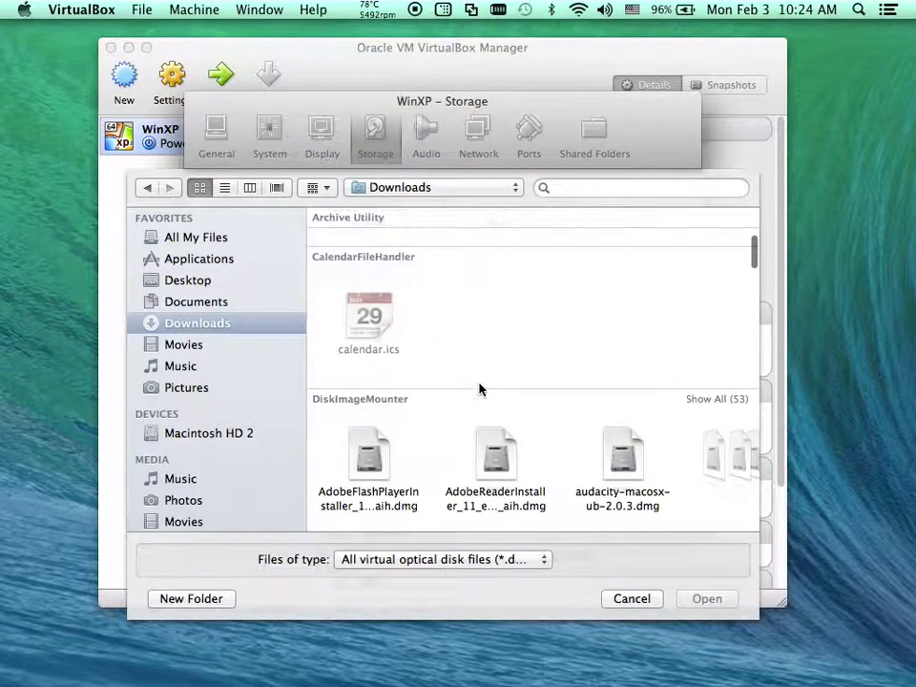
scroll(505, 429, right, 4)
scroll(505, 458, down, 1)
scroll(505, 481, right, 8)
scroll(505, 481, right, 10)
scroll(505, 483, down, 1)
scroll(505, 483, right, 10)
scroll(505, 484, right, 10)
scroll(505, 484, right, 8)
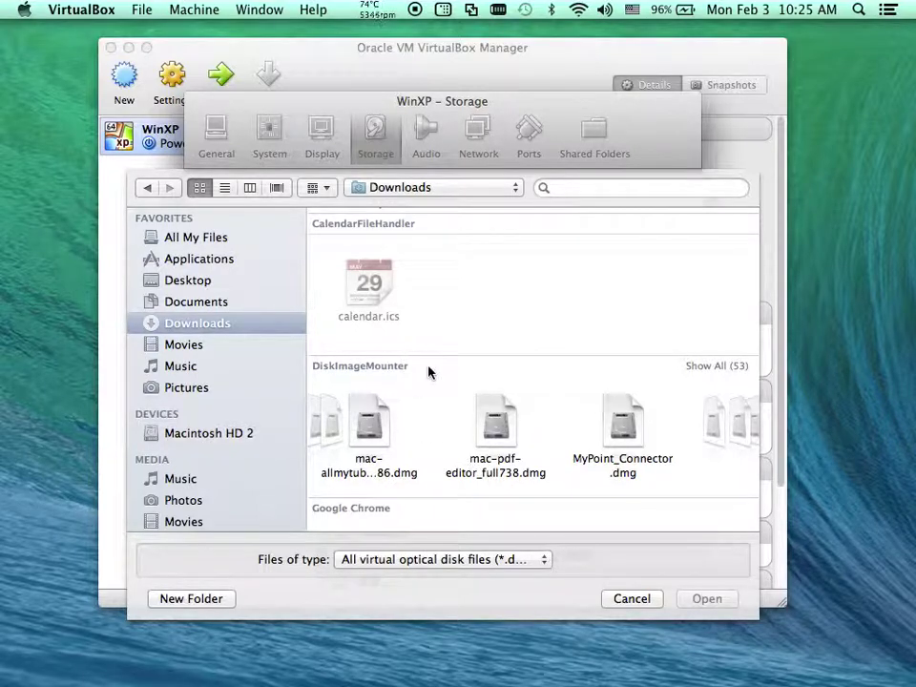
scroll(429, 372, down, 5)
scroll(428, 372, down, 15)
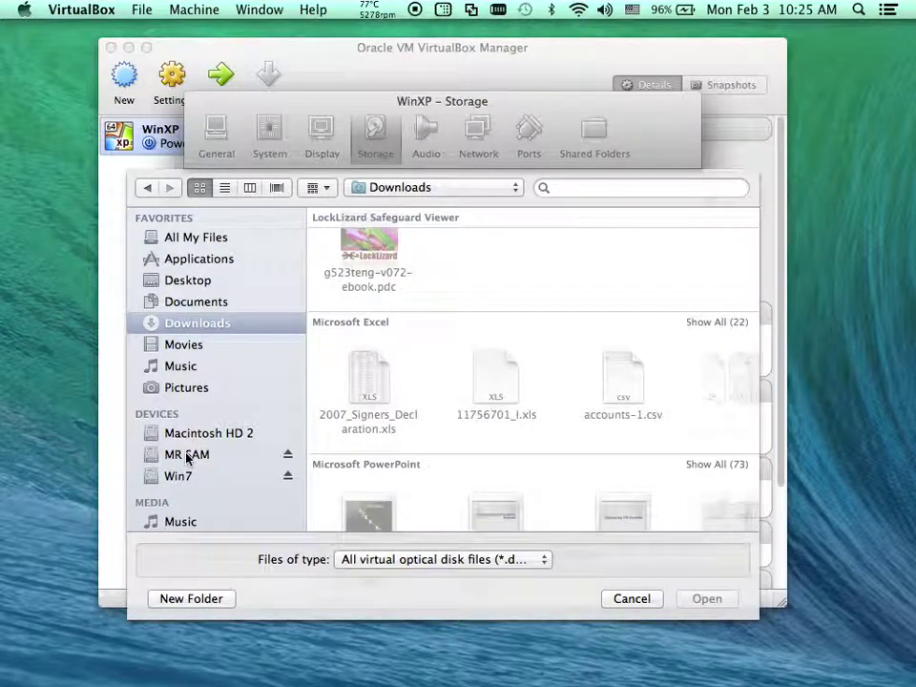
Browse the folders on the external drive listed below Macintosh HD 2 and open its IT Training folder
click(191, 457)
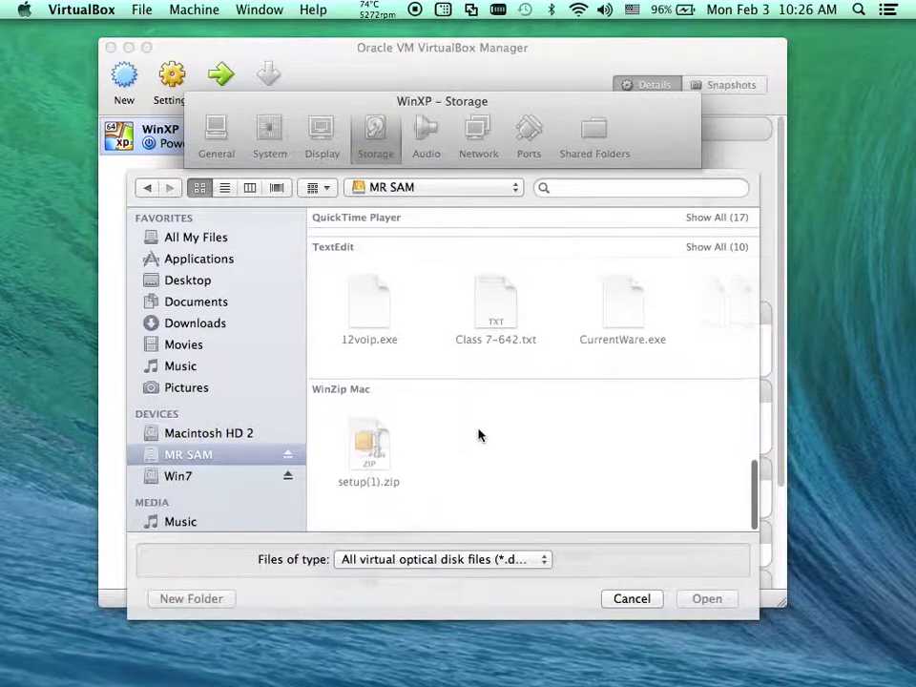
scroll(479, 435, up, 10)
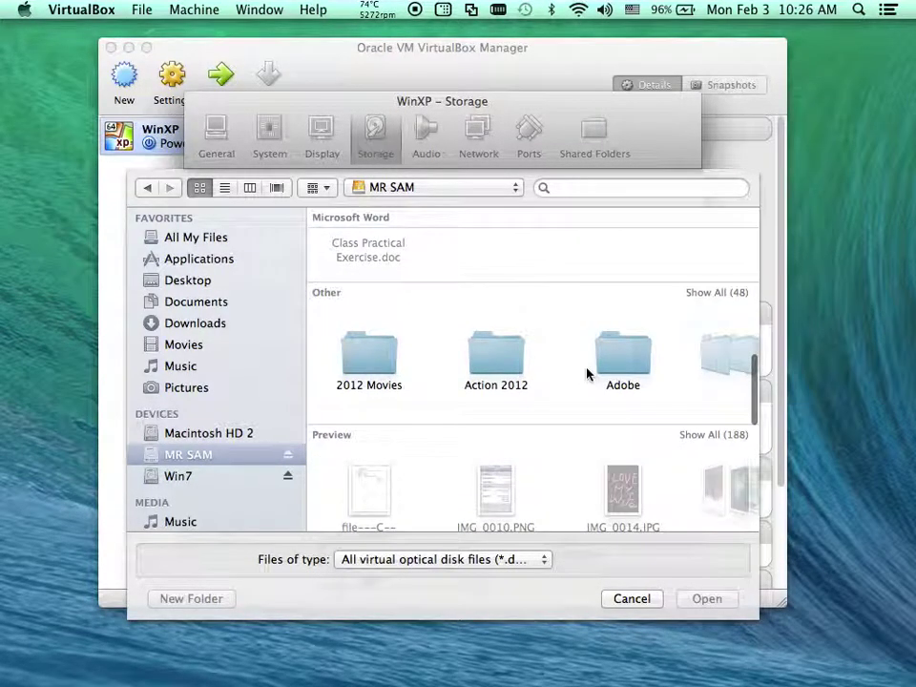
scroll(587, 374, right, 10)
scroll(586, 374, right, 5)
scroll(587, 374, right, 8)
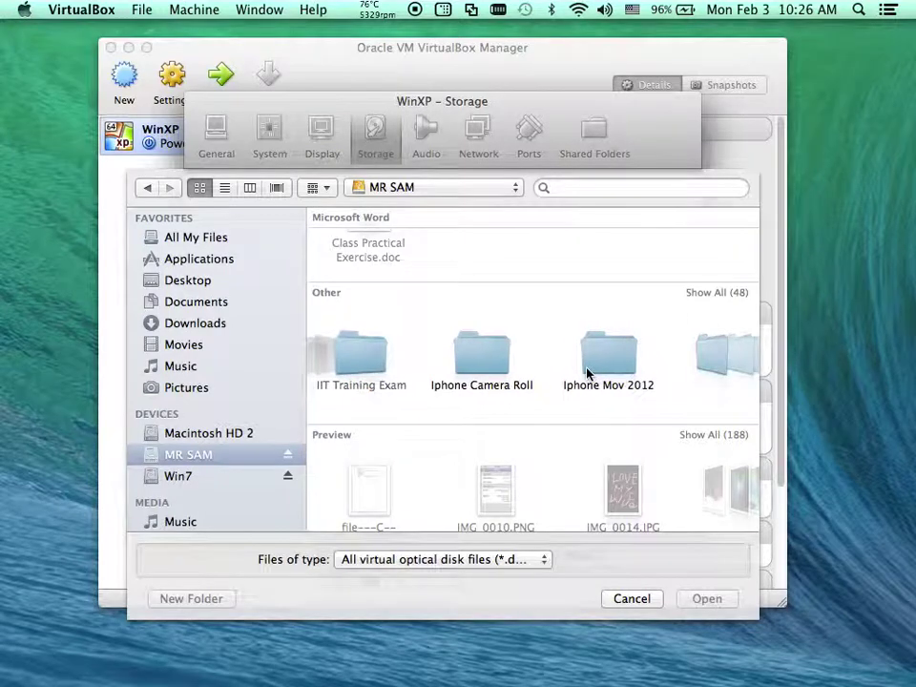
scroll(587, 374, right, 3)
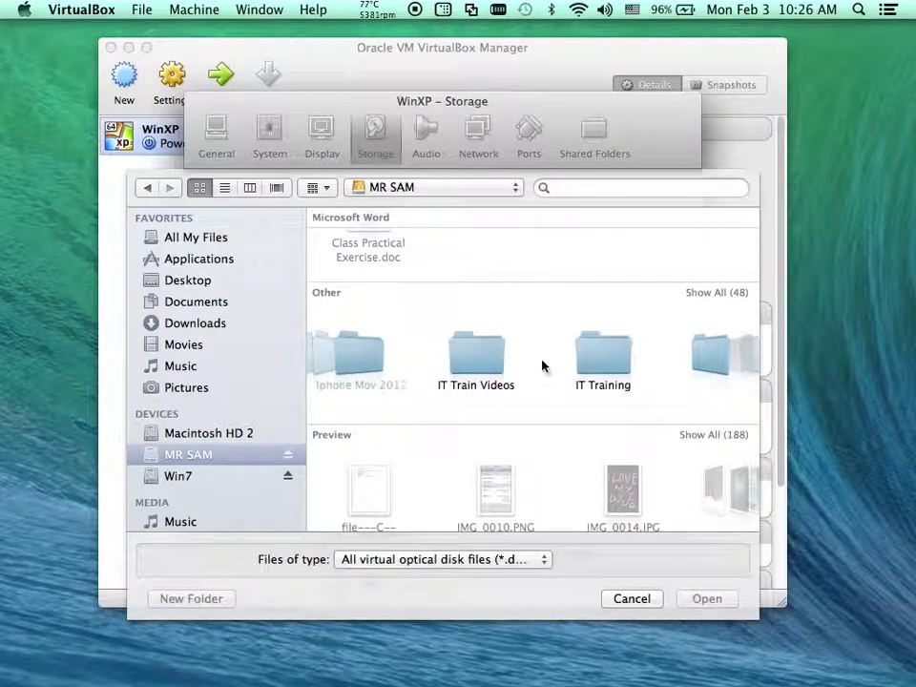
scroll(545, 366, right, 2)
click(511, 366)
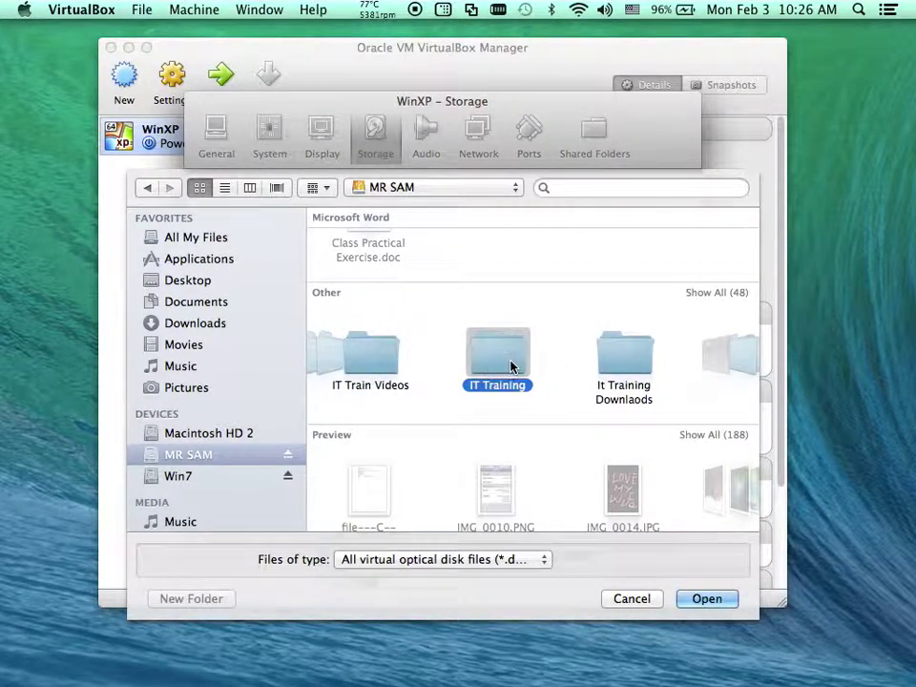
double_click(510, 366)
Find and open the Microsoft-SOFT folder inside IT Training
scroll(575, 363, right, 2)
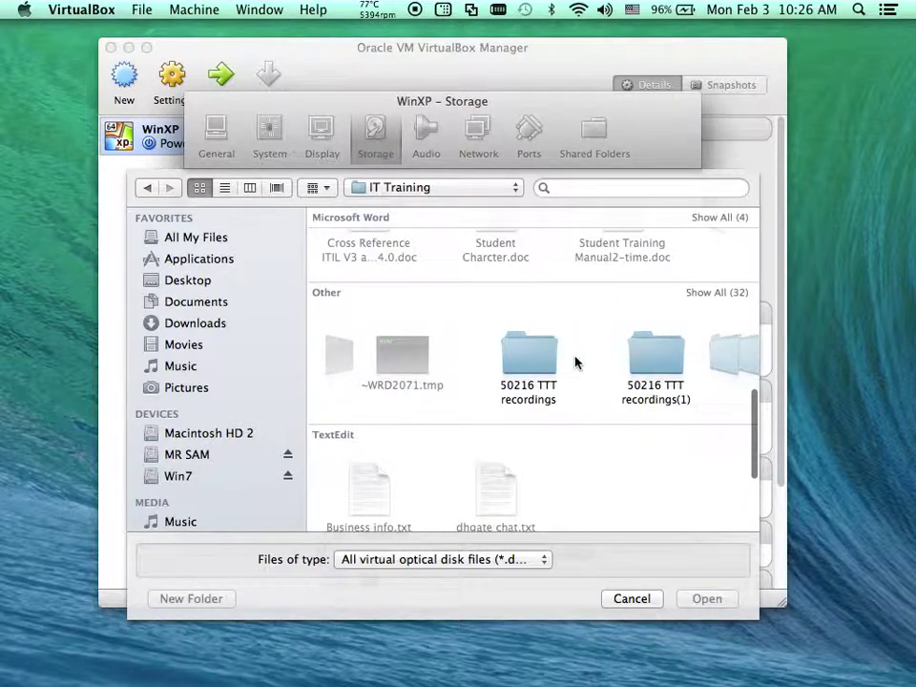
scroll(574, 363, right, 4)
scroll(574, 363, right, 5)
scroll(574, 362, right, 5)
scroll(574, 363, right, 5)
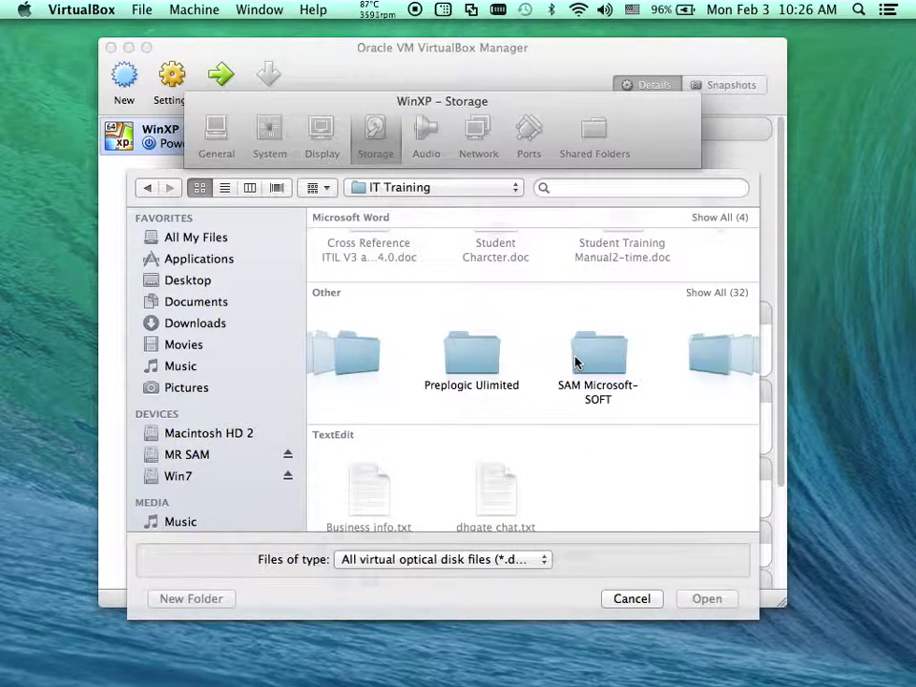
double_click(591, 361)
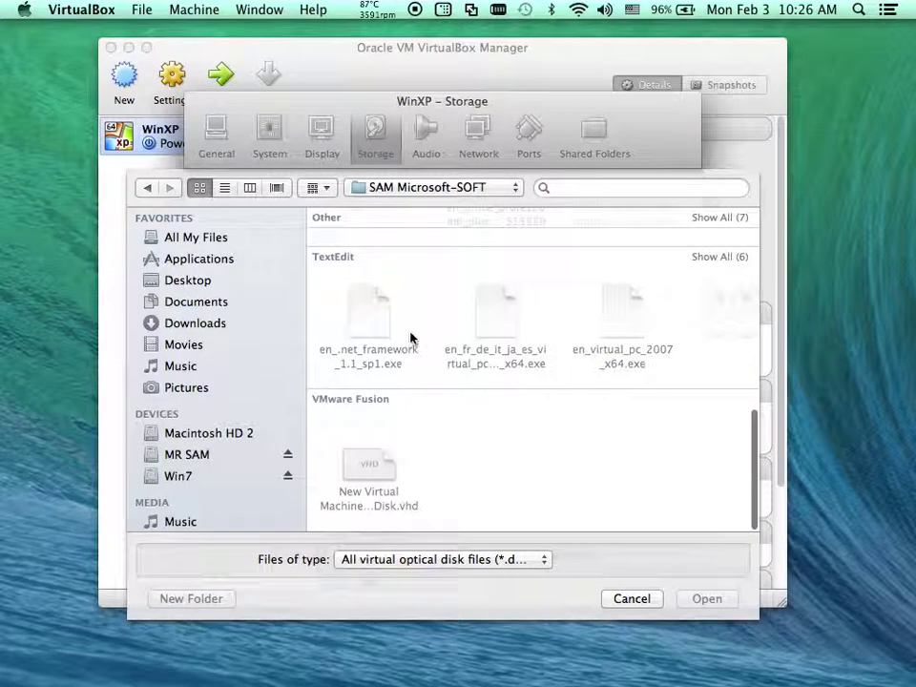
Attach the disk image en_windows_xp_professional_with_service_pack_3_x86_cd_x14-80428.iso to the new CD/DVD drive
scroll(415, 360, up, 5)
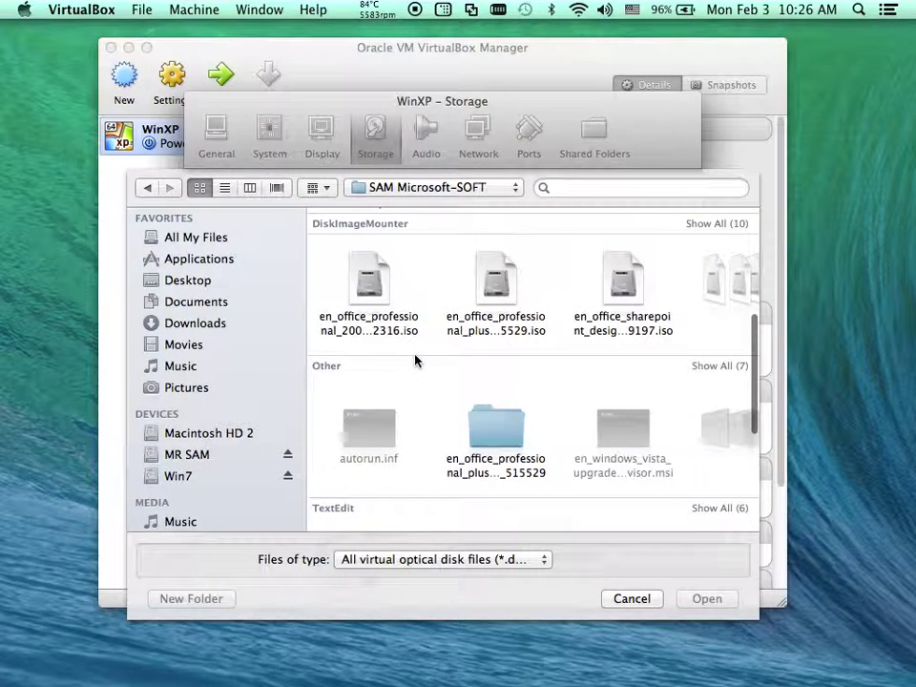
scroll(498, 339, right, 5)
scroll(503, 338, right, 5)
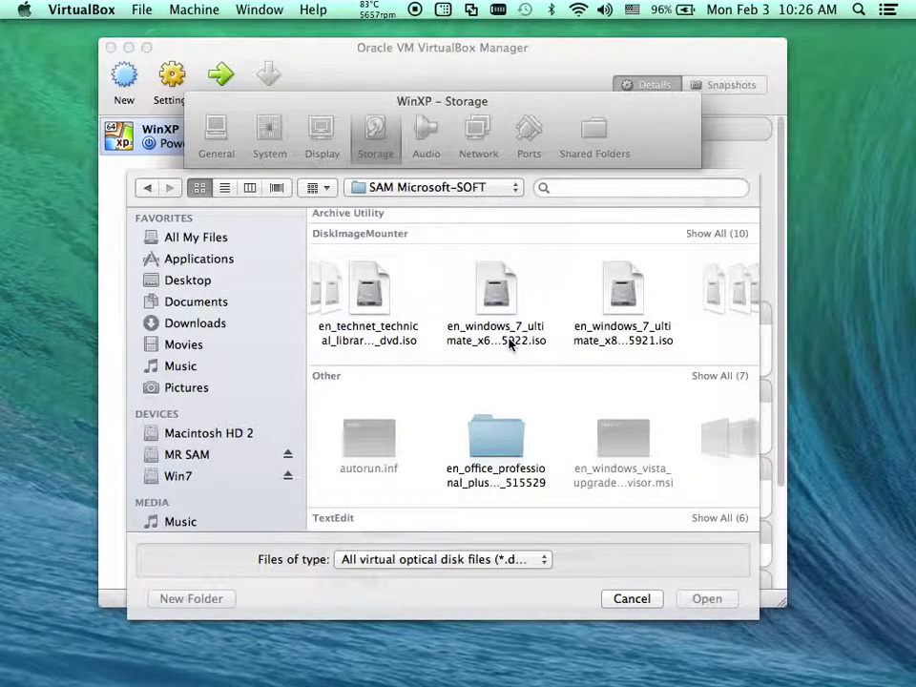
scroll(510, 343, right, 5)
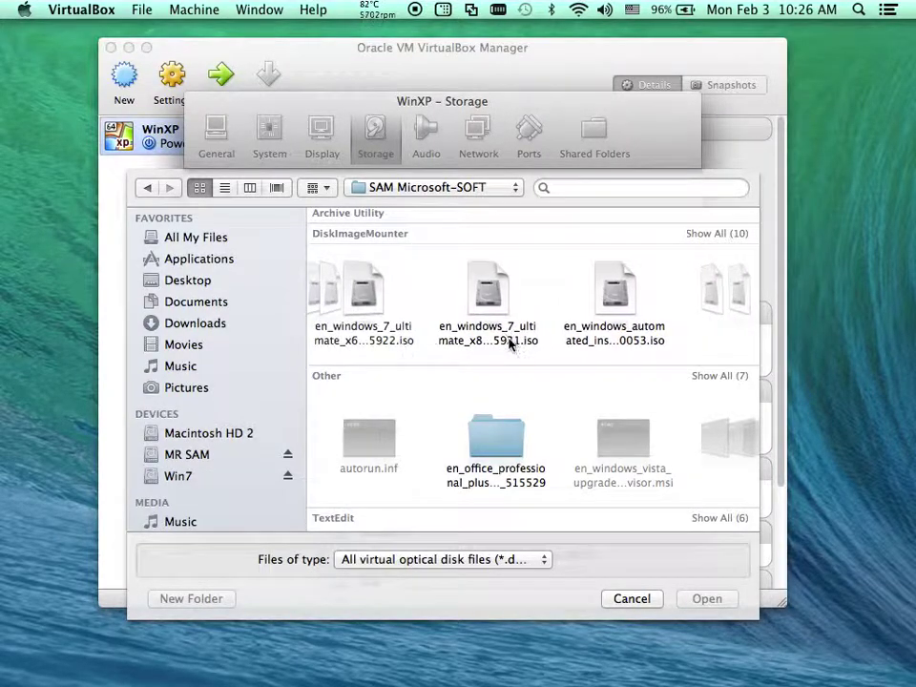
scroll(509, 344, right, 3)
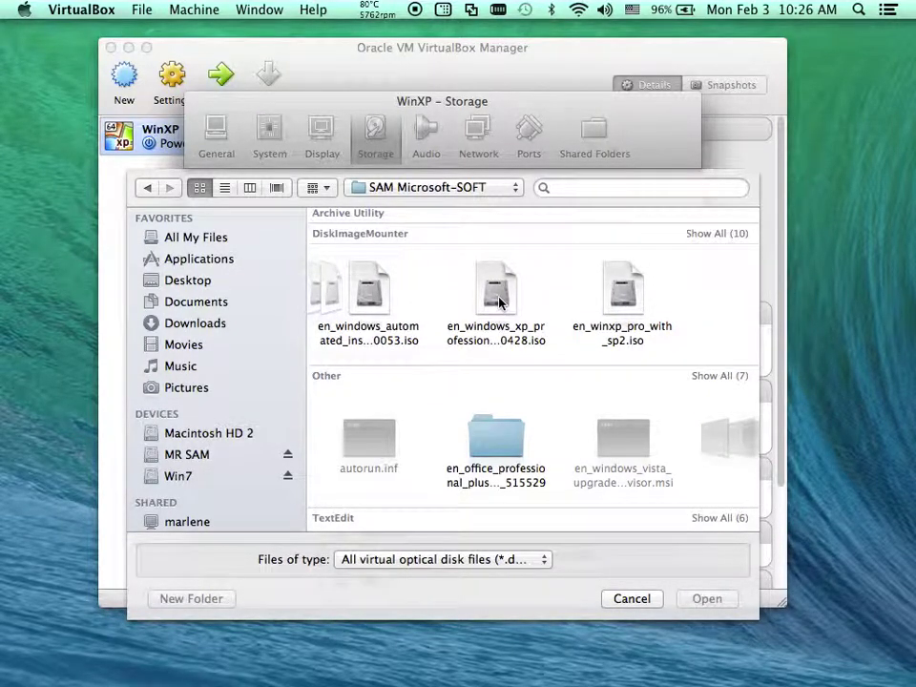
click(498, 301)
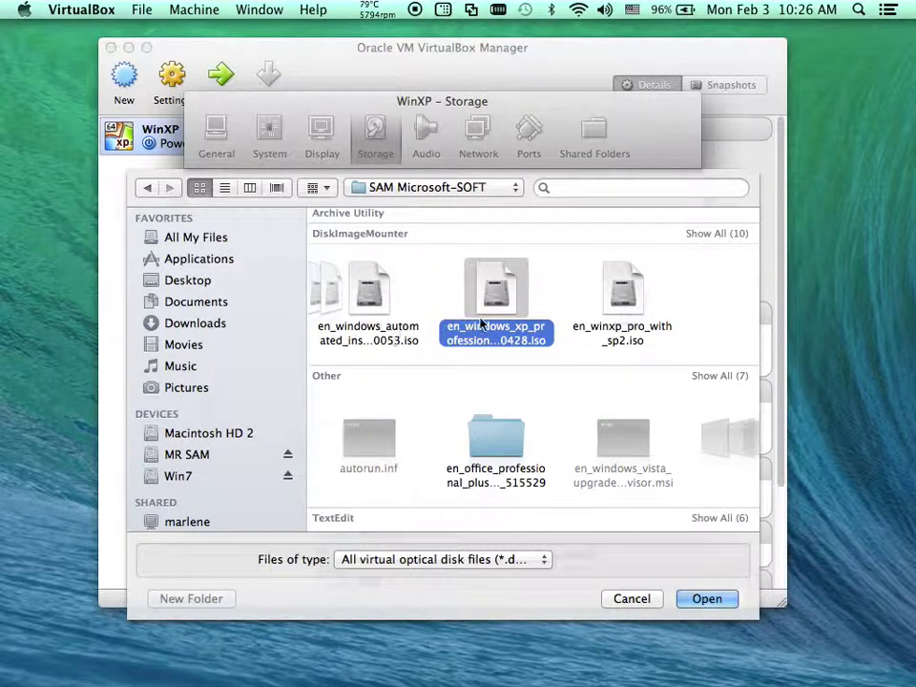
scroll(480, 324, left, 3)
scroll(481, 322, left, 2)
scroll(484, 323, right, 3)
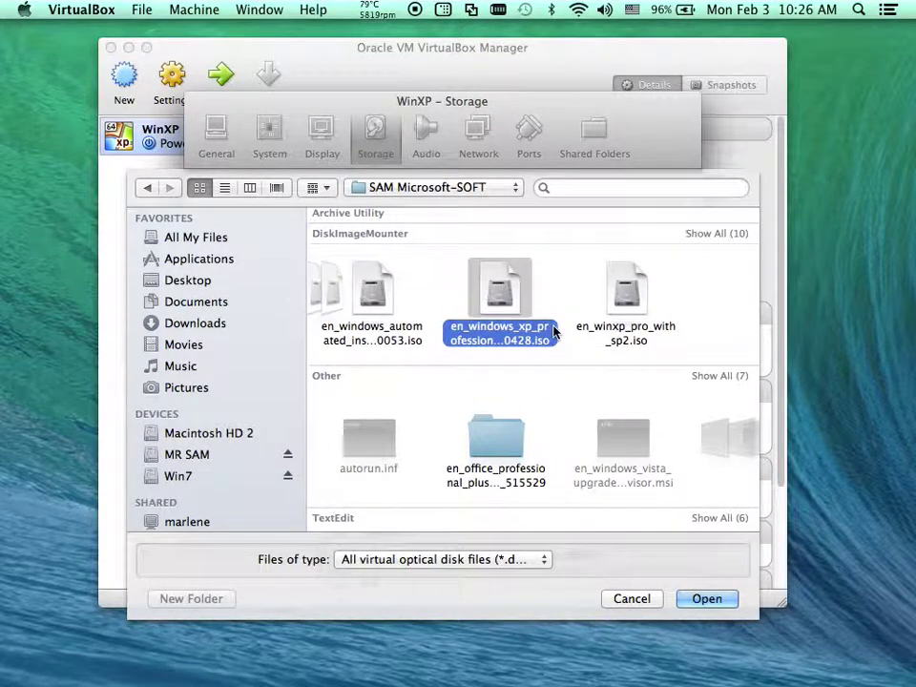
click(706, 598)
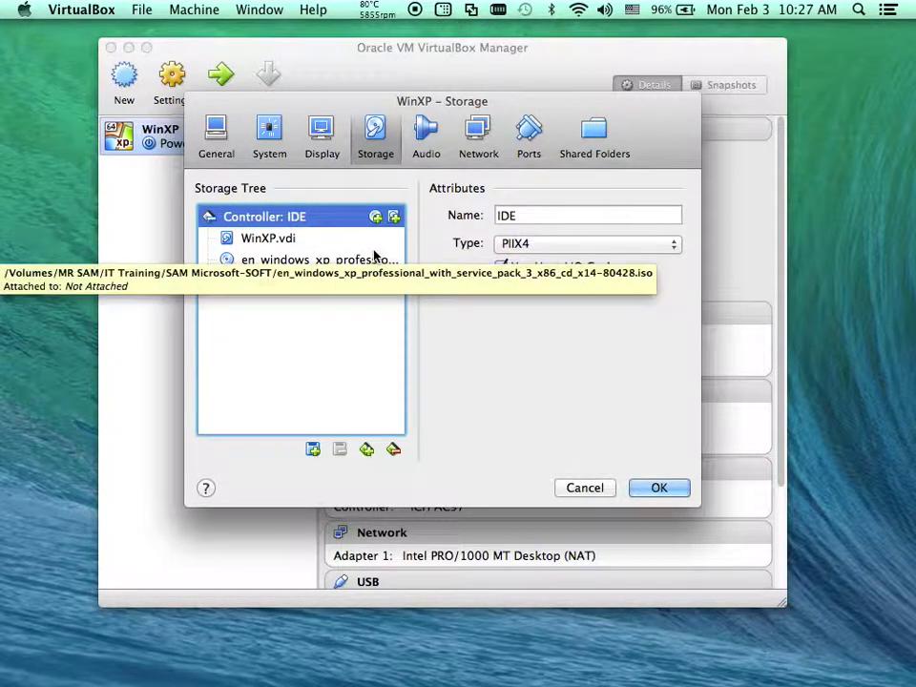
Look through the disk images in the Microsoft-SOFT folder for another Windows XP installation image, leaving the selection without adding one
click(375, 217)
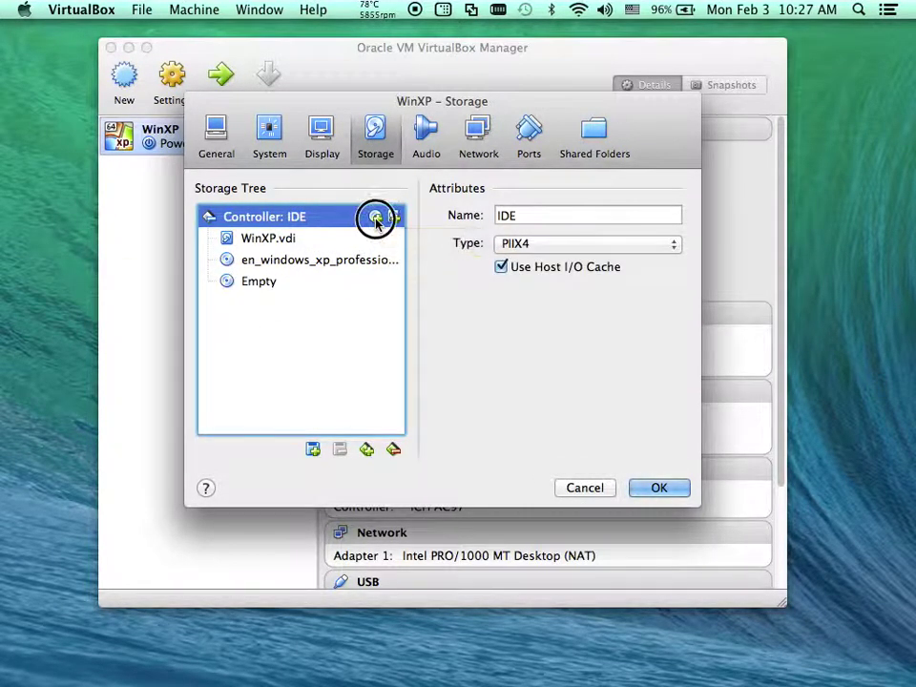
click(444, 283)
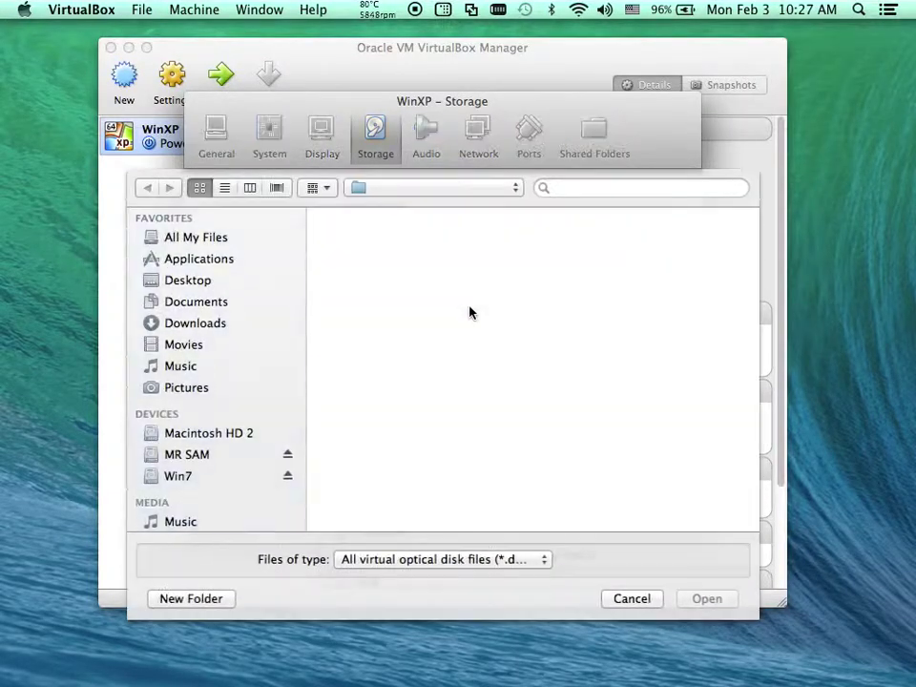
scroll(530, 389, down, 3)
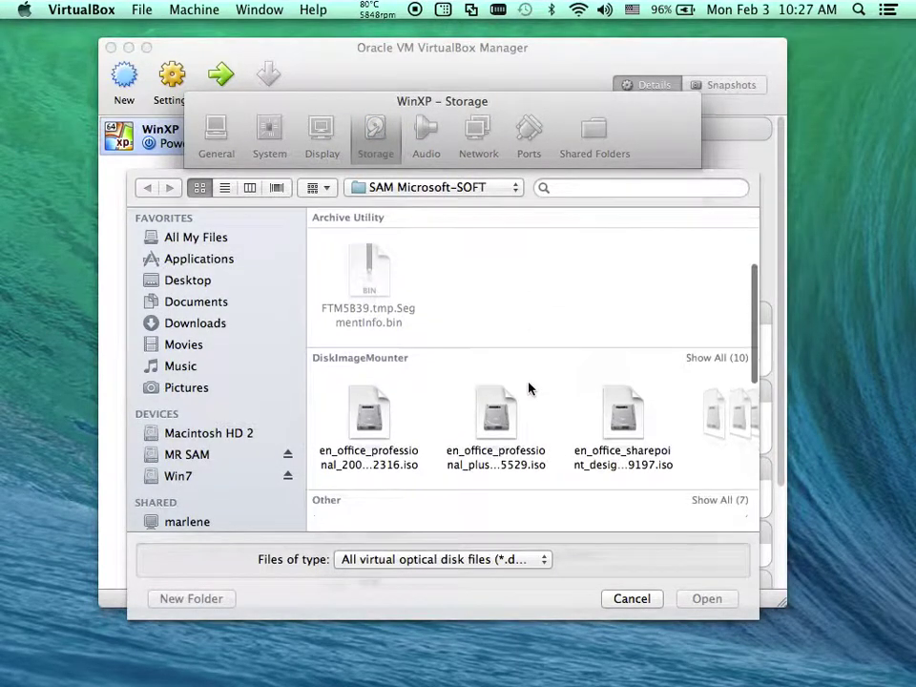
scroll(549, 431, right, 3)
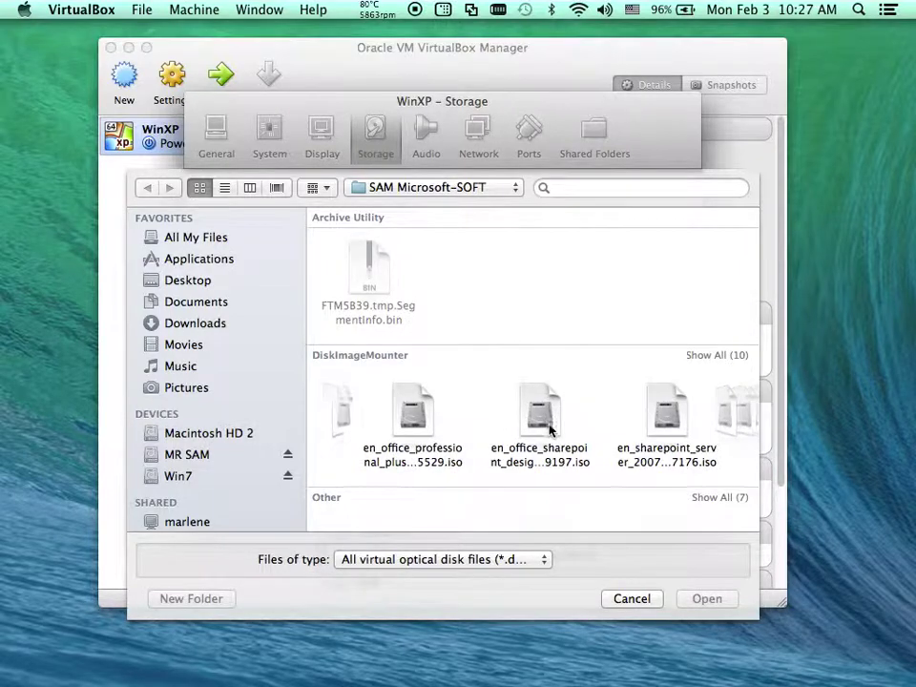
scroll(549, 432, right, 3)
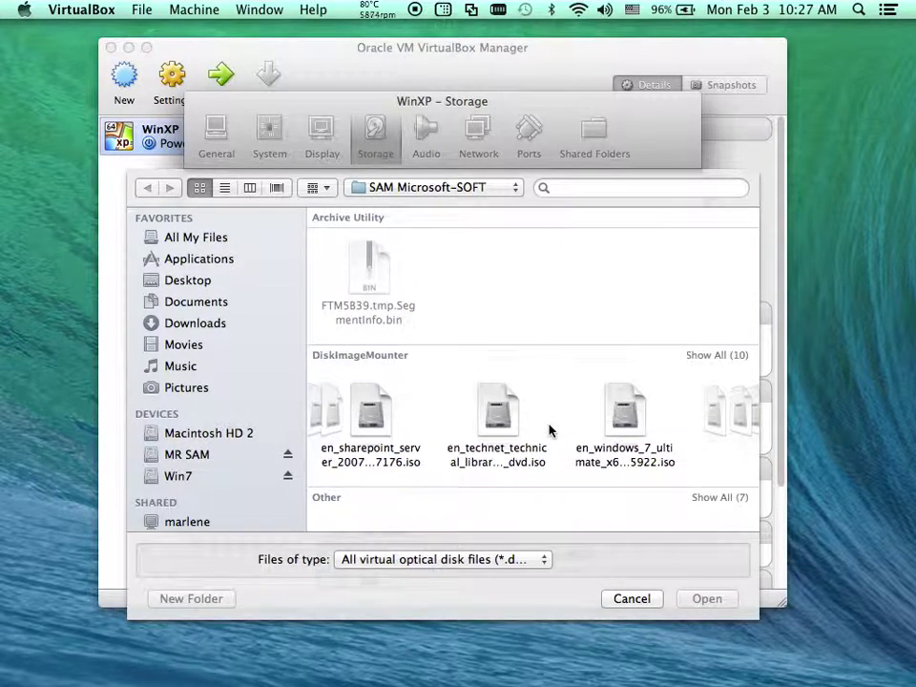
scroll(548, 431, right, 2)
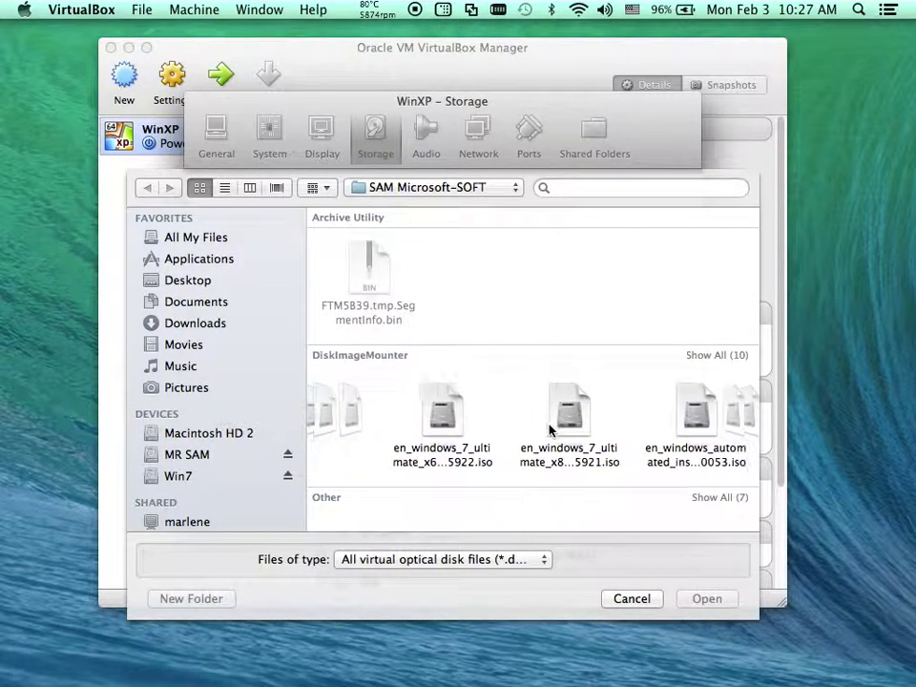
scroll(562, 434, right, 3)
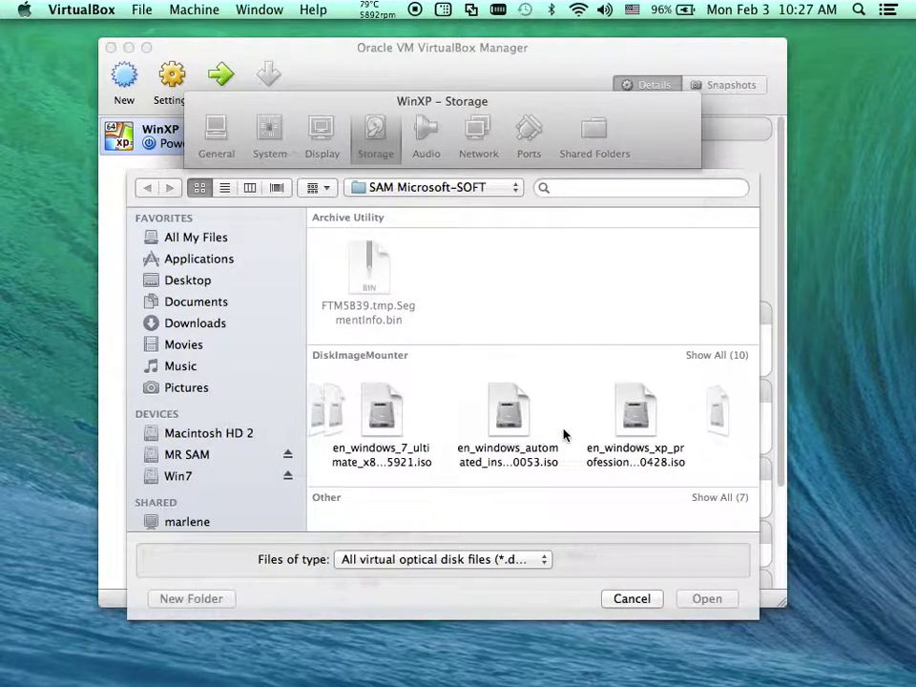
scroll(563, 434, left, 1)
scroll(562, 434, right, 2)
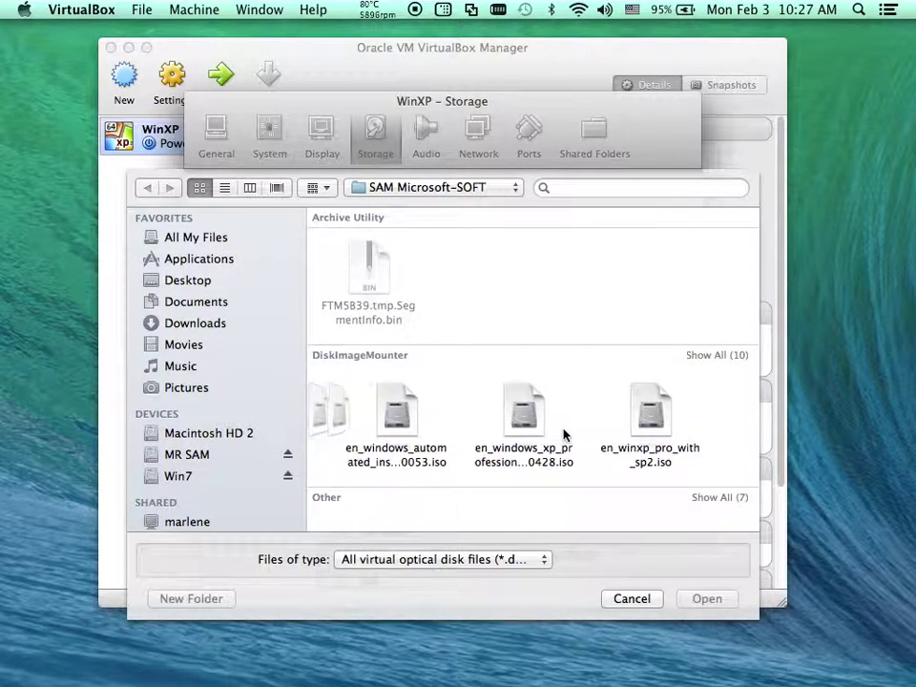
scroll(563, 434, down, 5)
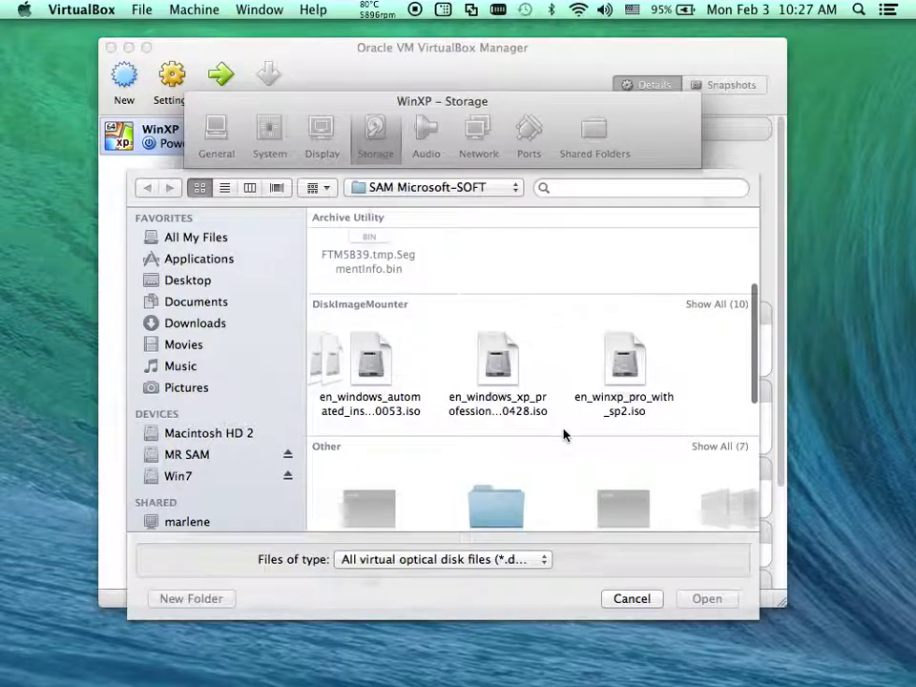
scroll(563, 434, down, 3)
scroll(562, 434, up, 7)
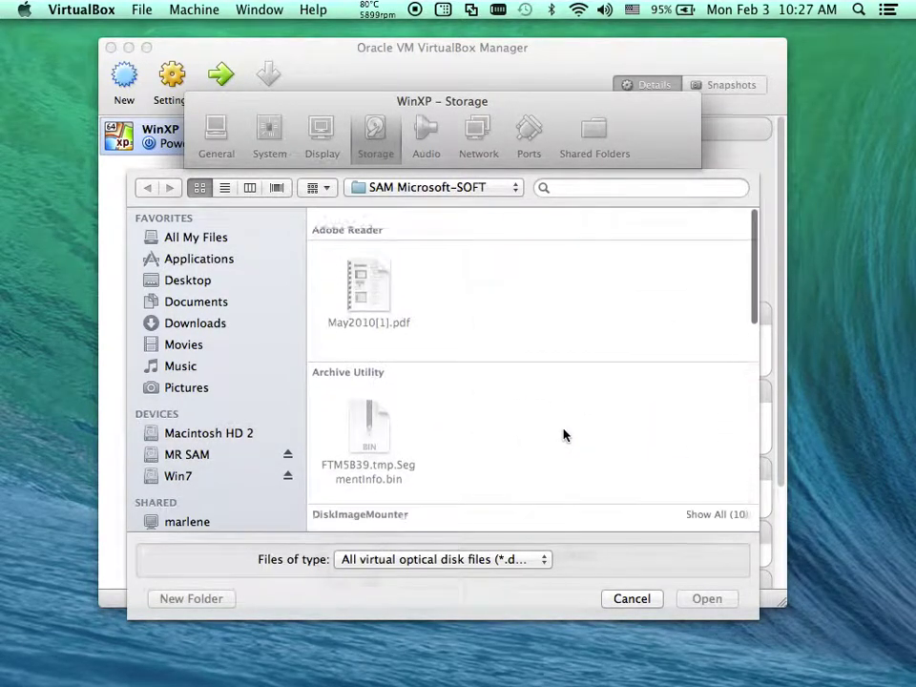
scroll(563, 434, down, 6)
scroll(563, 434, down, 3)
scroll(563, 434, up, 7)
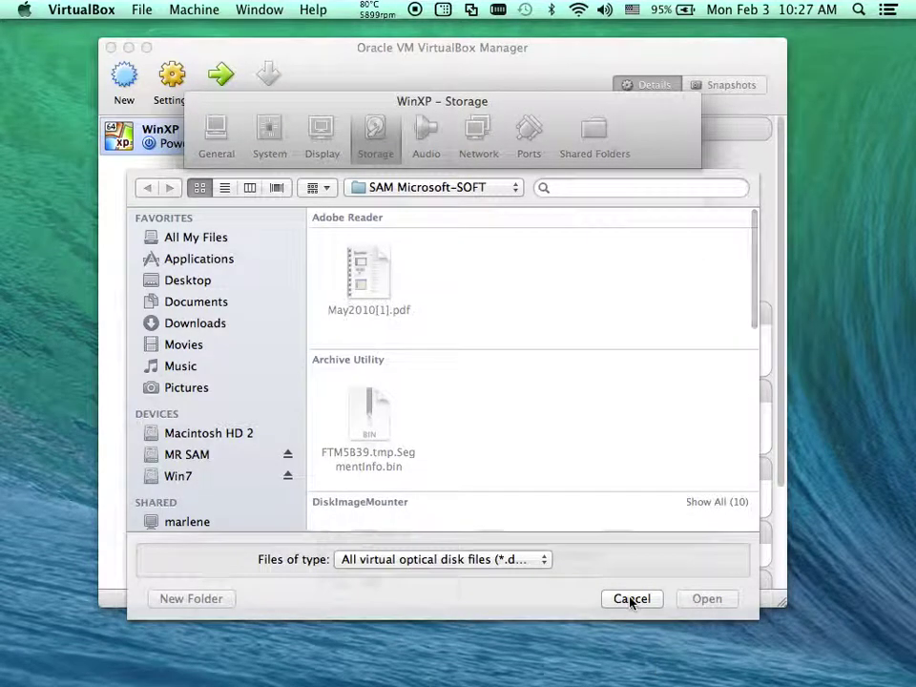
click(629, 598)
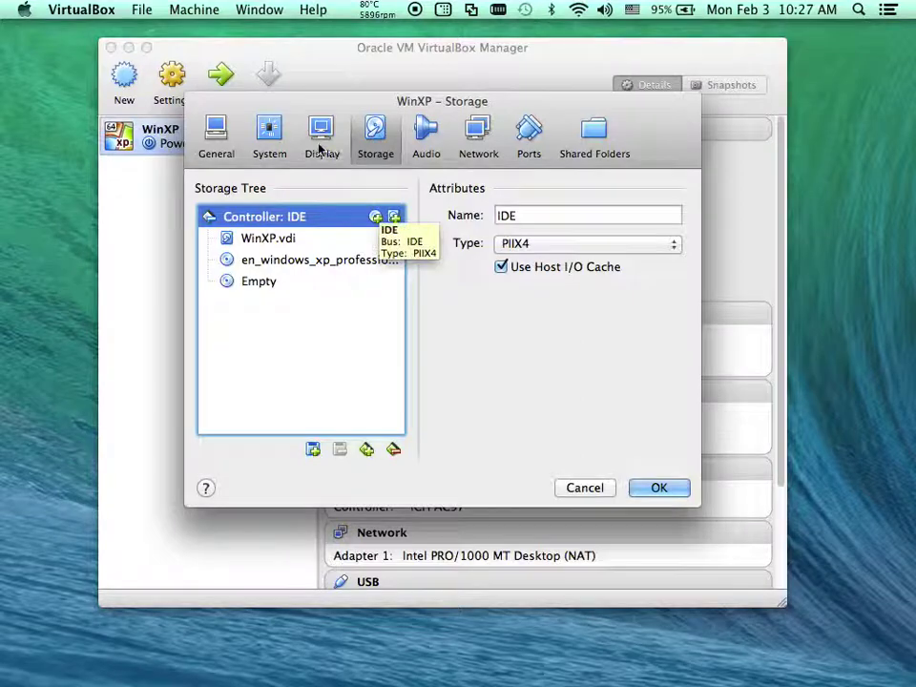
Set the virtual machine's operating system version to Windows XP and recheck its storage devices
click(212, 141)
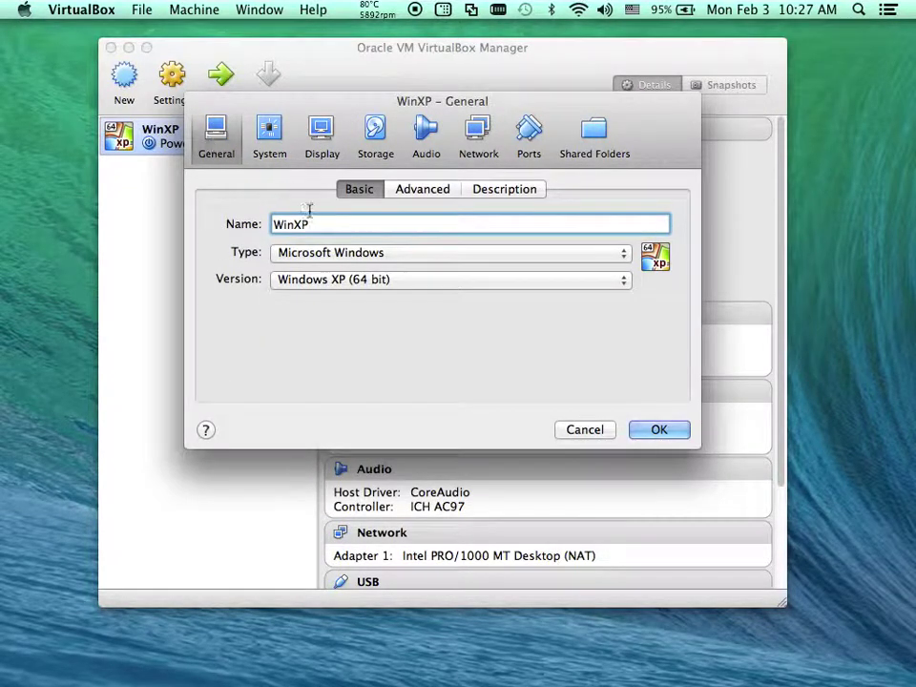
click(349, 279)
click(347, 266)
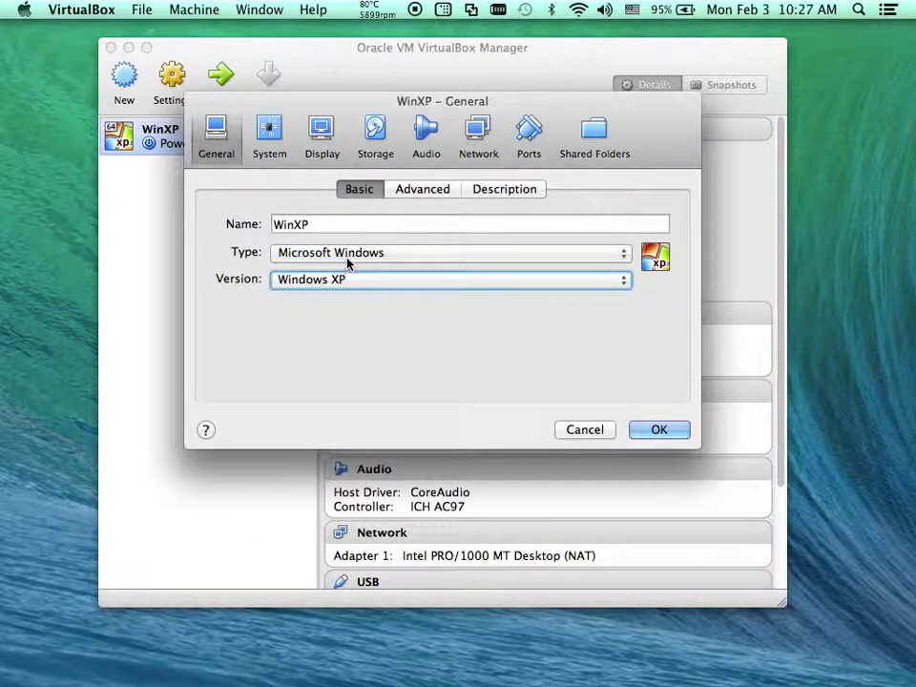
click(372, 139)
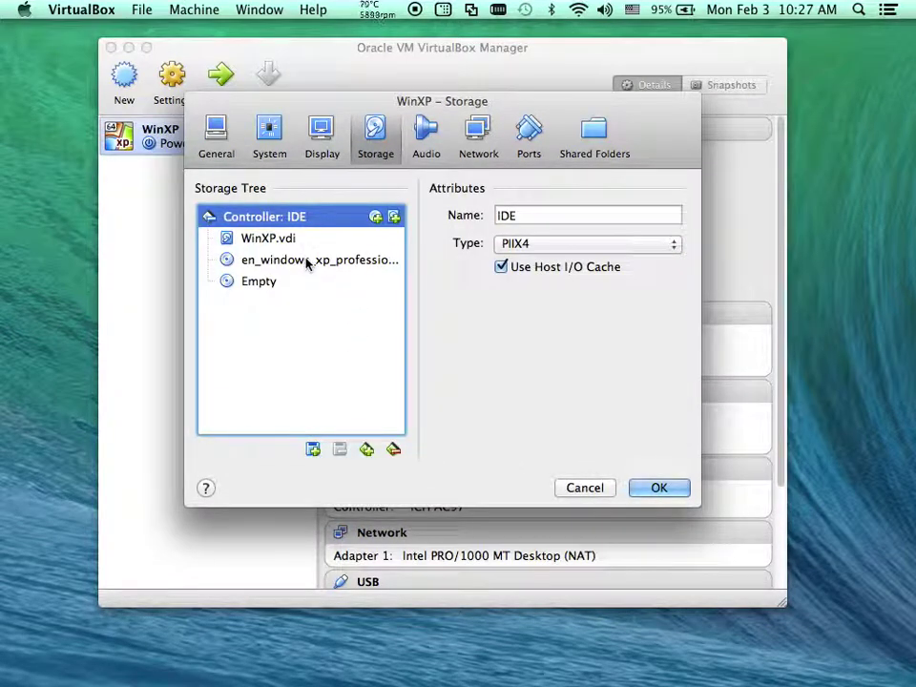
Attach the virtual machine's network adapter 1 to Internal Network
click(475, 141)
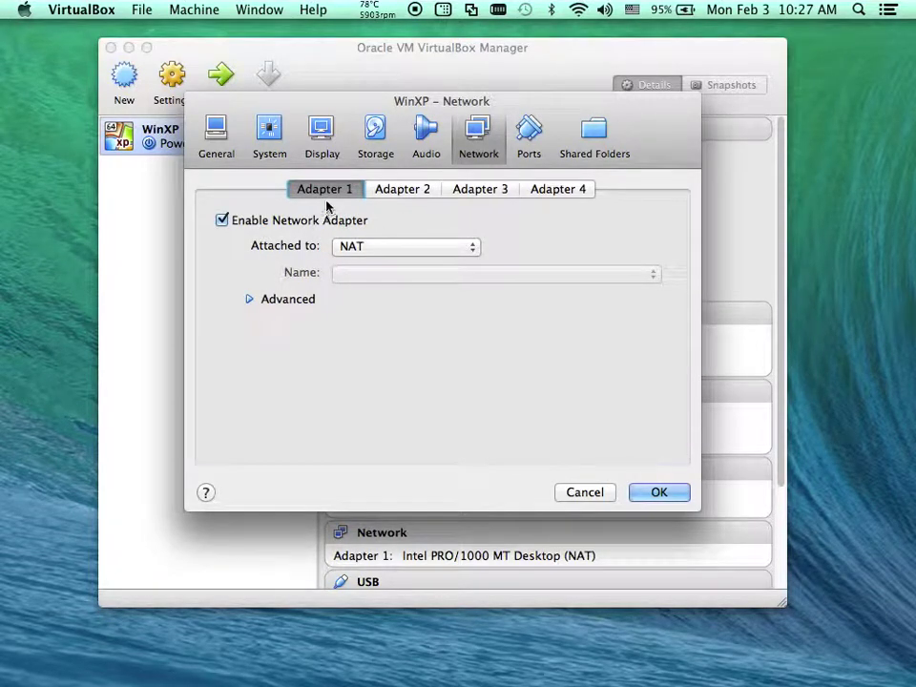
click(362, 250)
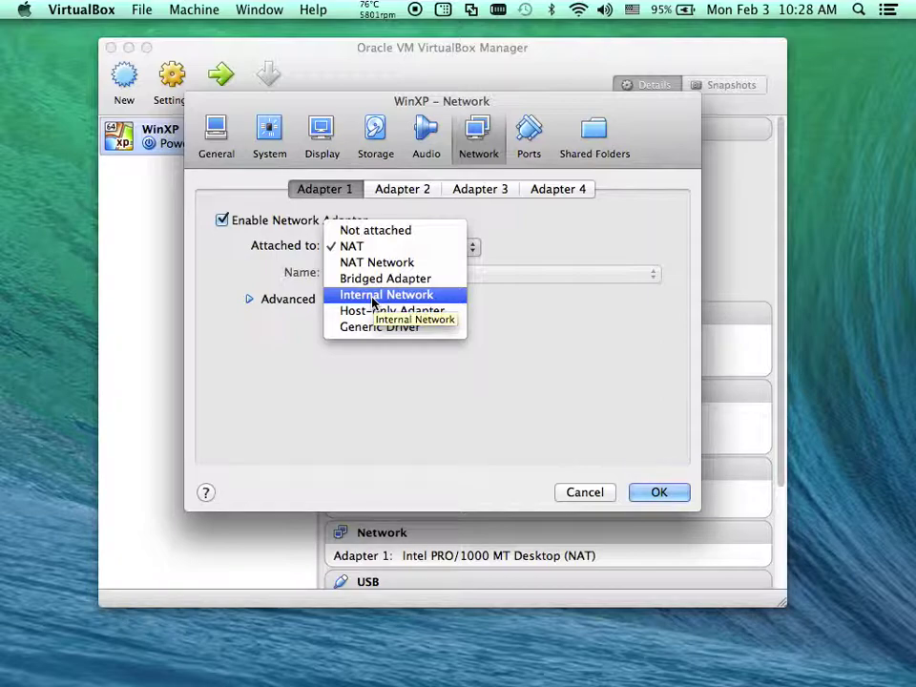
click(372, 297)
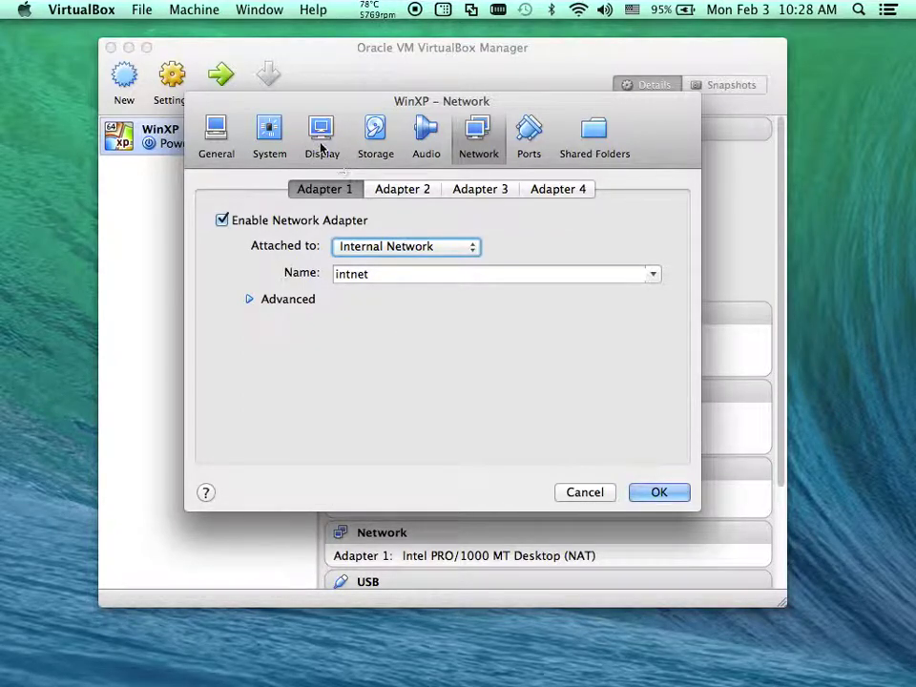
Set the boot order to CD/DVD first and Hard Disk second, disable Floppy booting, and save the settings
click(270, 133)
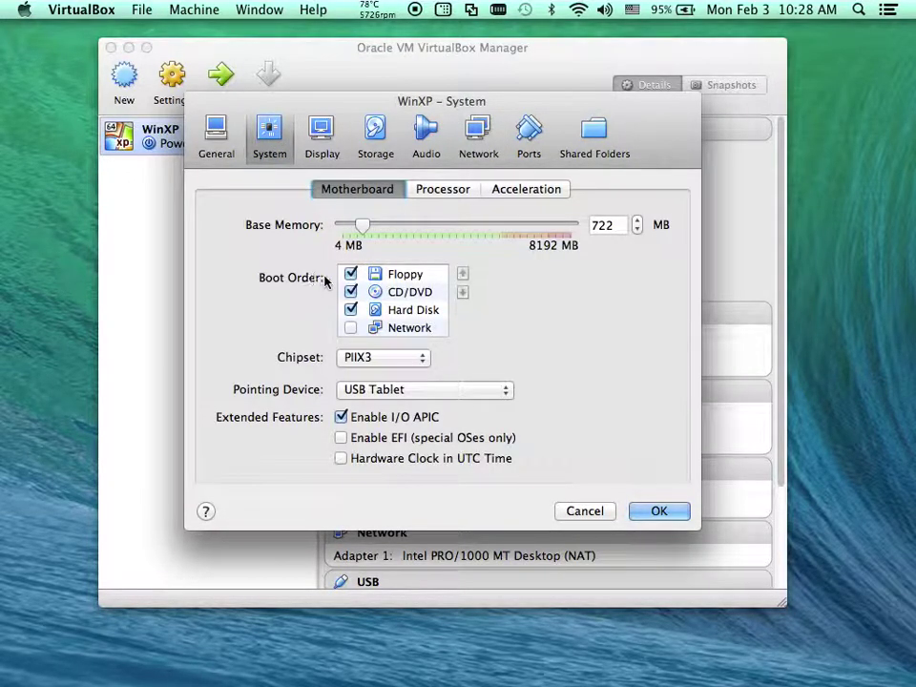
click(434, 291)
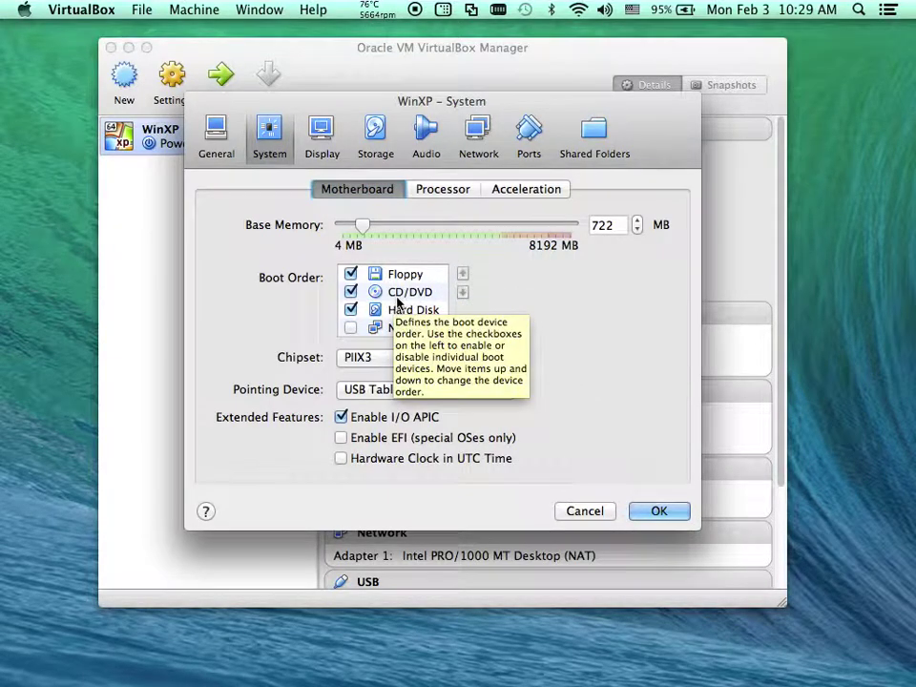
click(398, 300)
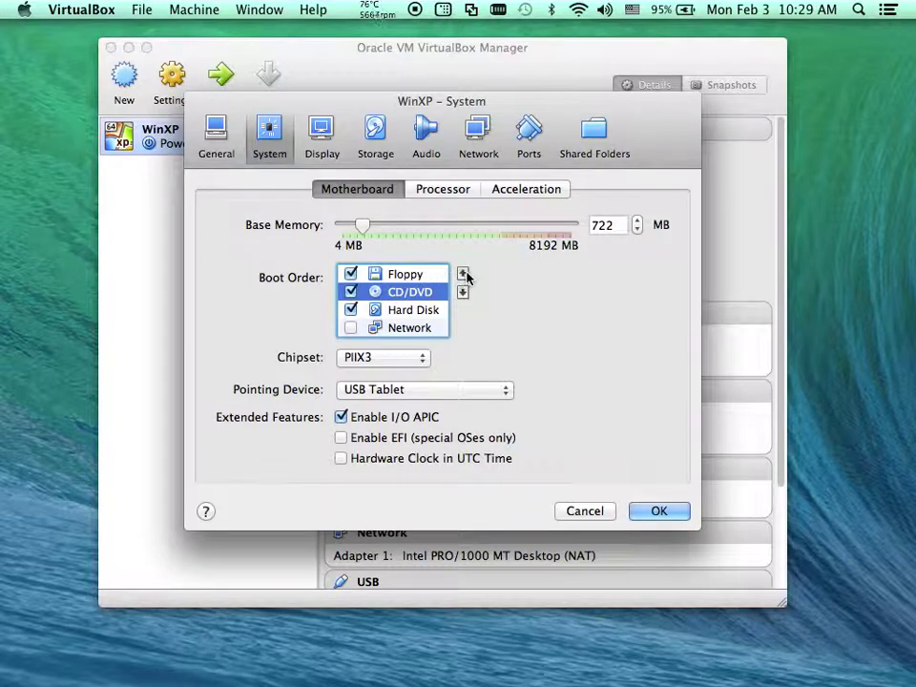
click(463, 275)
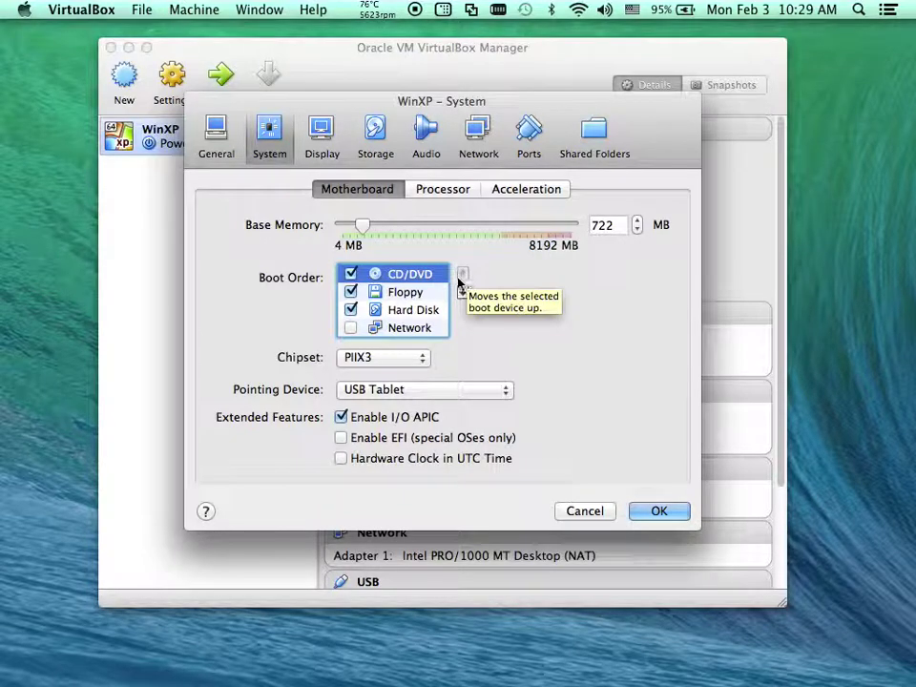
click(414, 311)
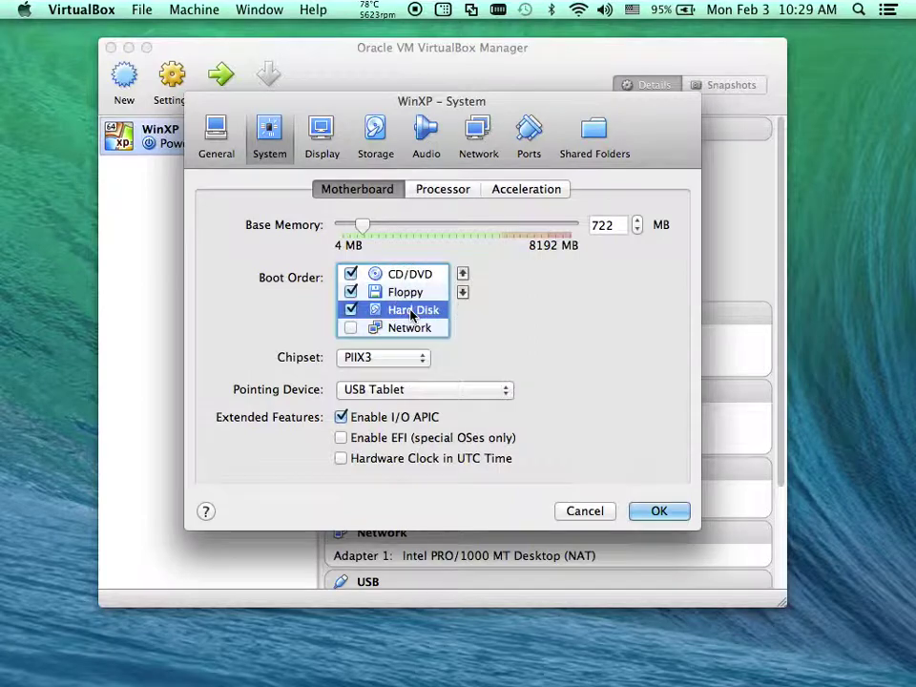
click(462, 275)
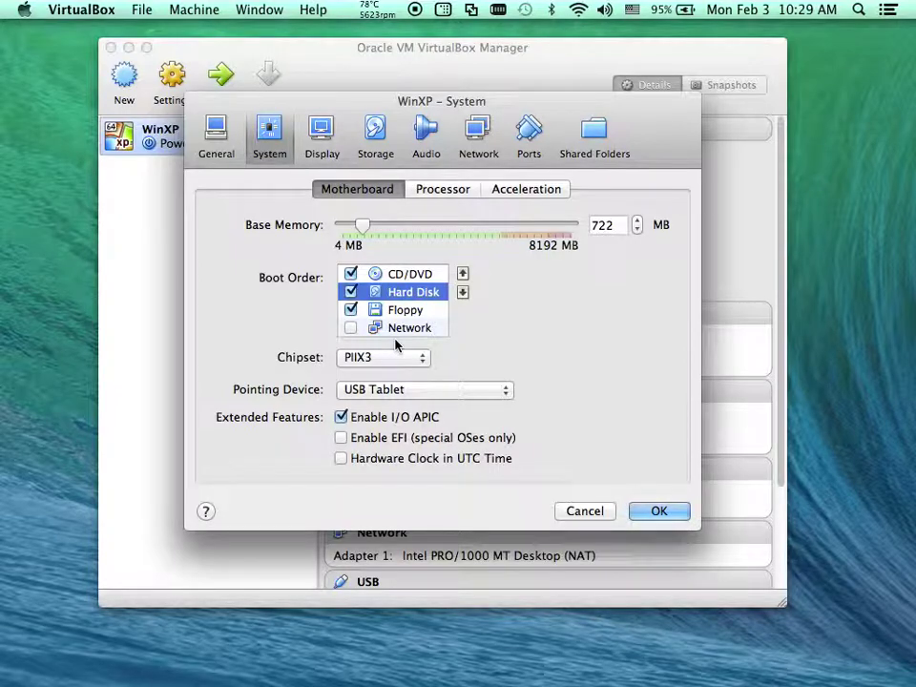
click(350, 310)
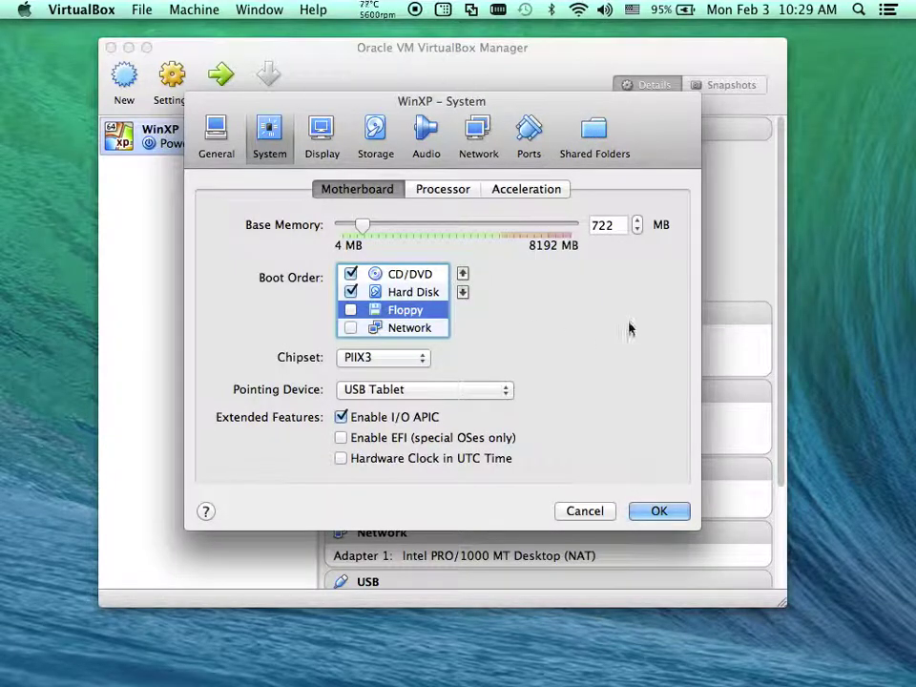
click(668, 513)
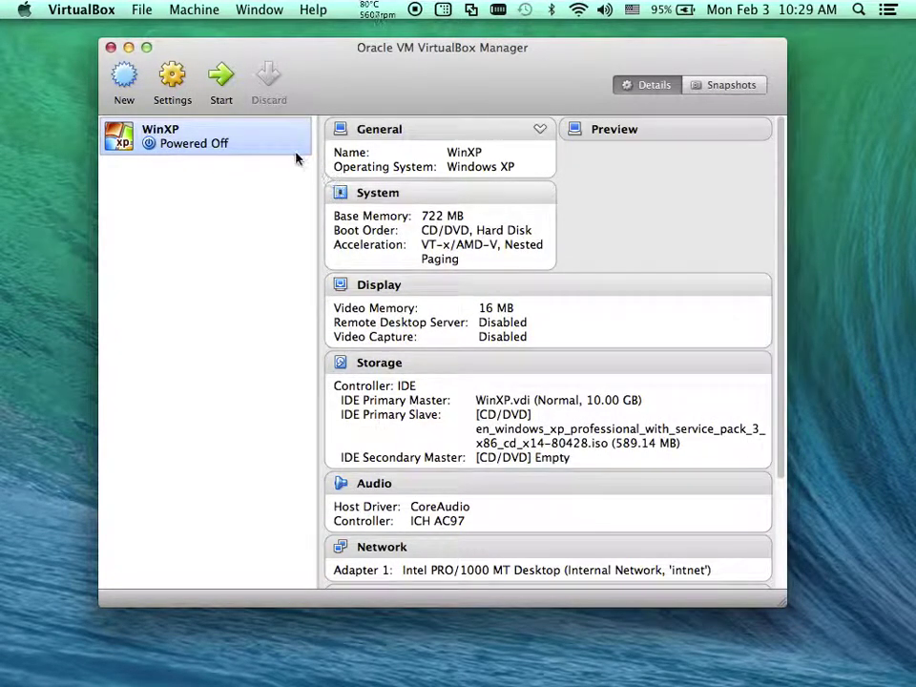
Start the WinXP virtual machine and dismiss the keyboard capture message and both disk ejection notifications
click(220, 80)
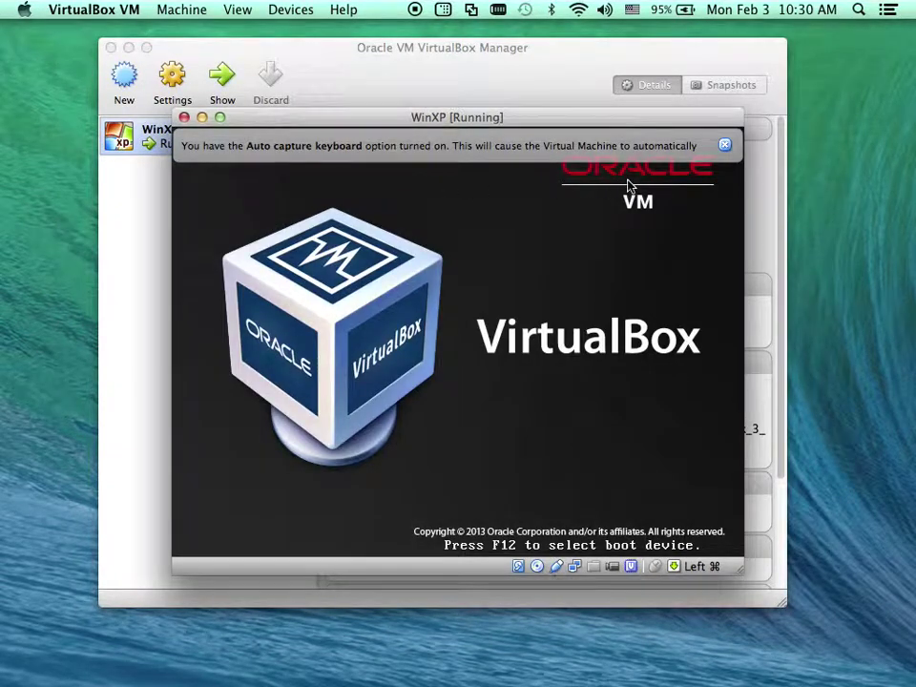
click(724, 145)
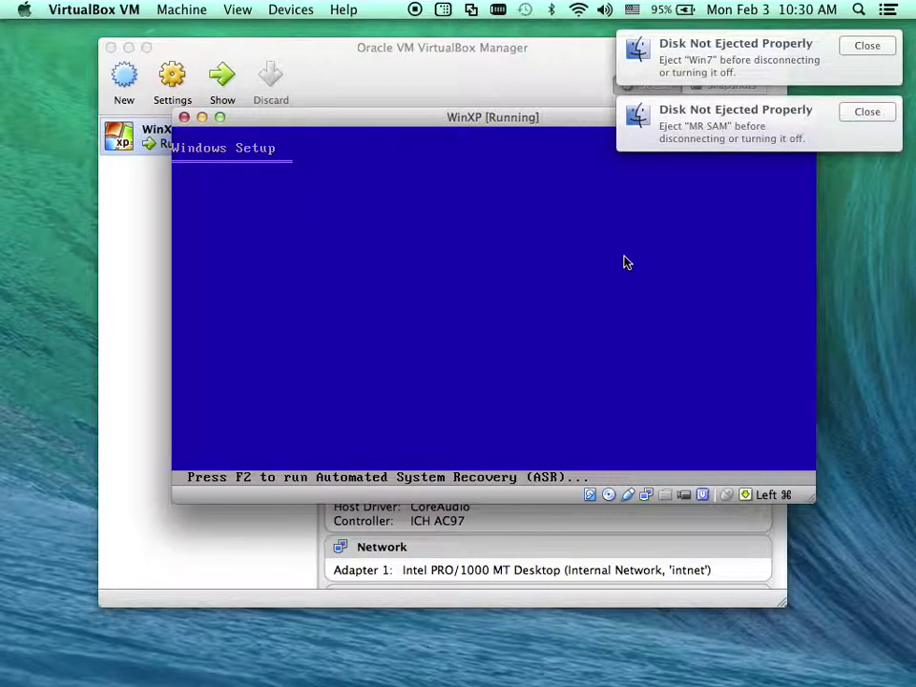
click(859, 120)
click(870, 46)
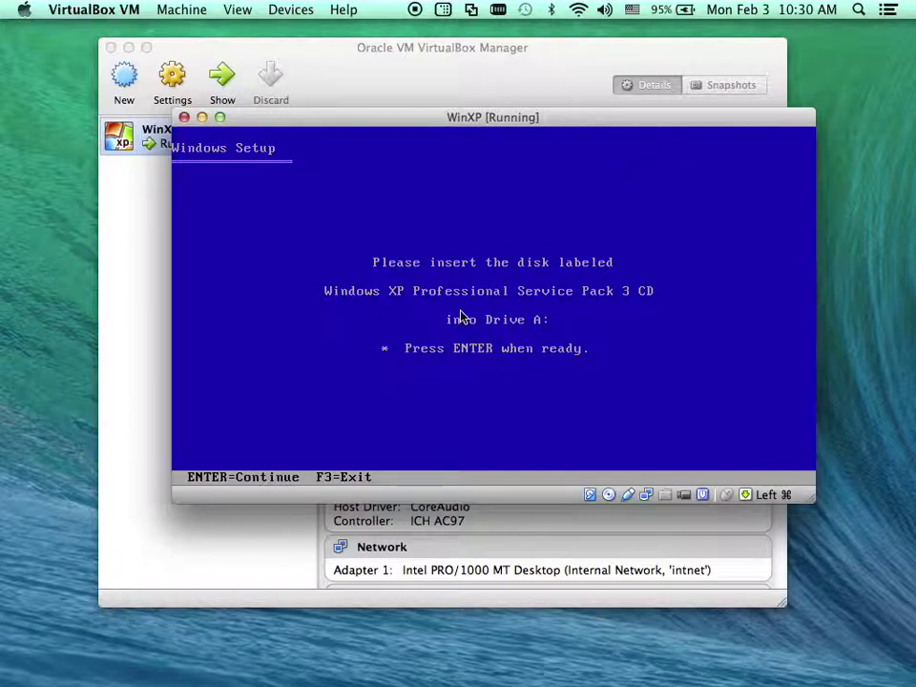
Capture the mouse and keyboard in the virtual machine to respond to the Windows Setup disk prompt
click(420, 352)
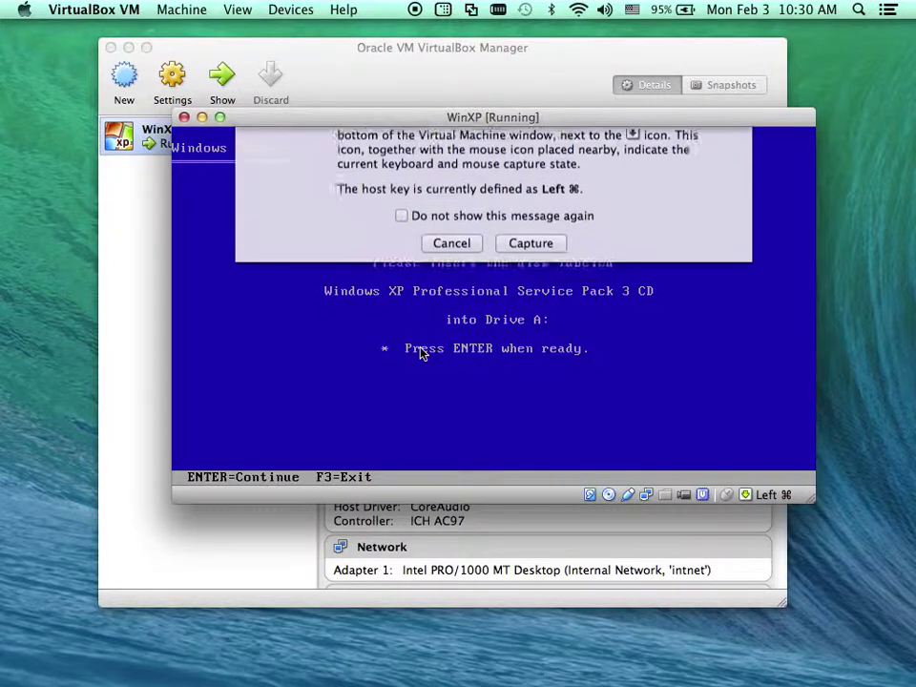
click(525, 392)
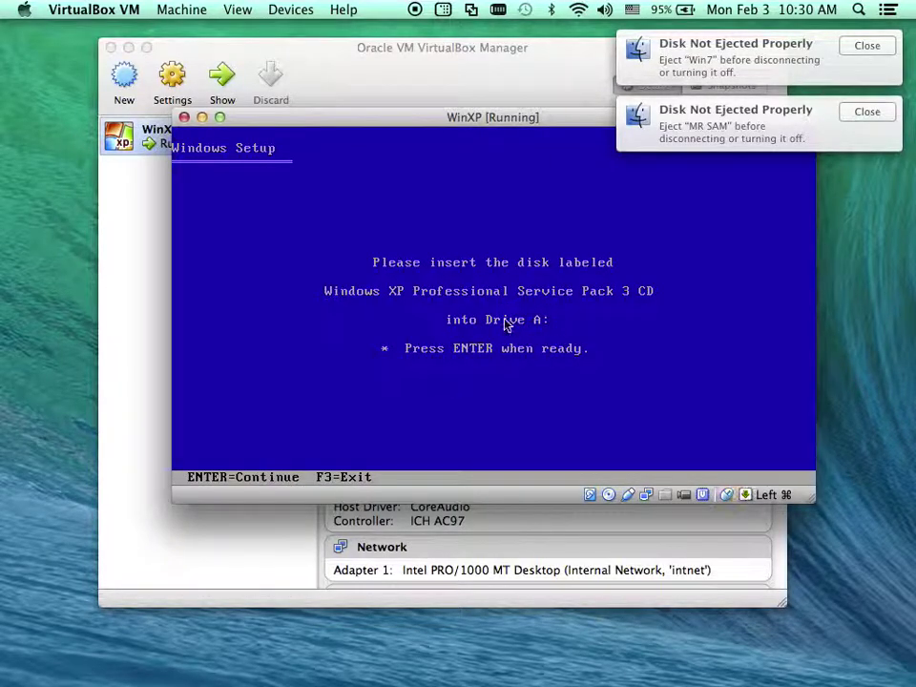
click(385, 244)
click(536, 396)
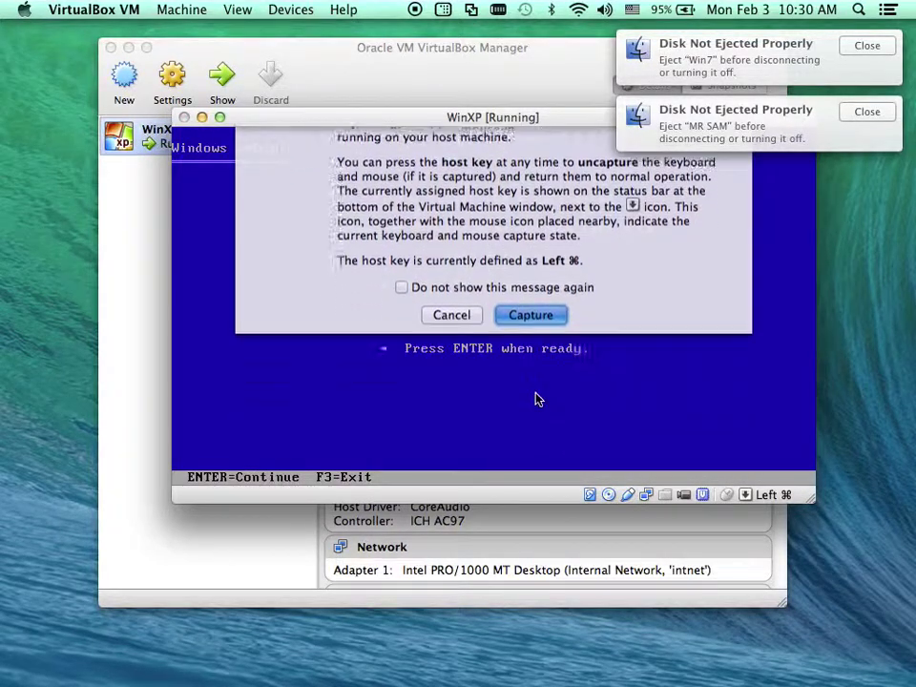
Close both disk ejection notifications, and recapture the mouse and keyboard in the virtual machine to answer the Windows Setup disk prompt
key(super)
click(867, 112)
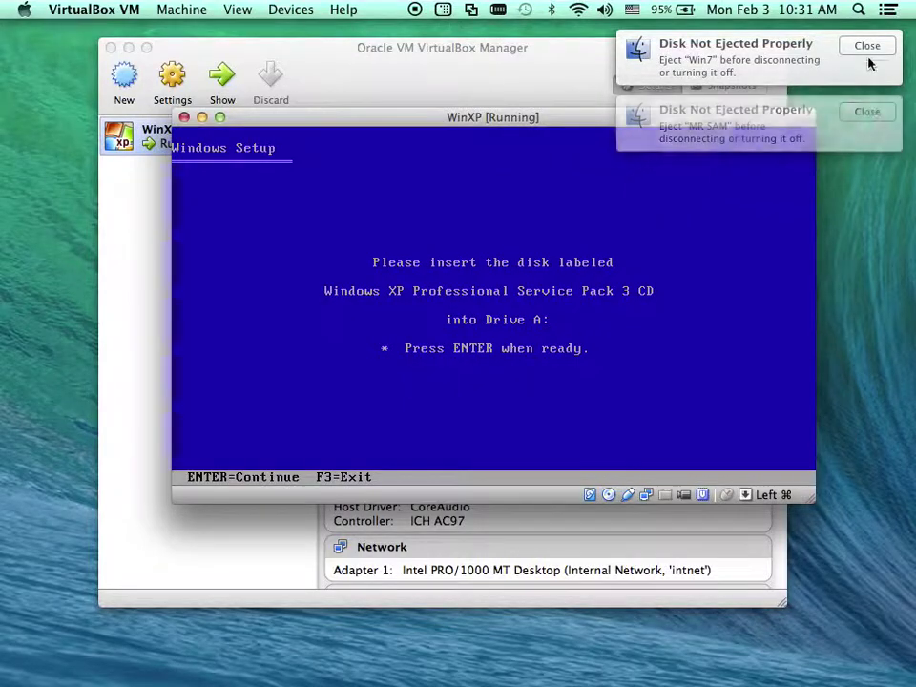
click(868, 48)
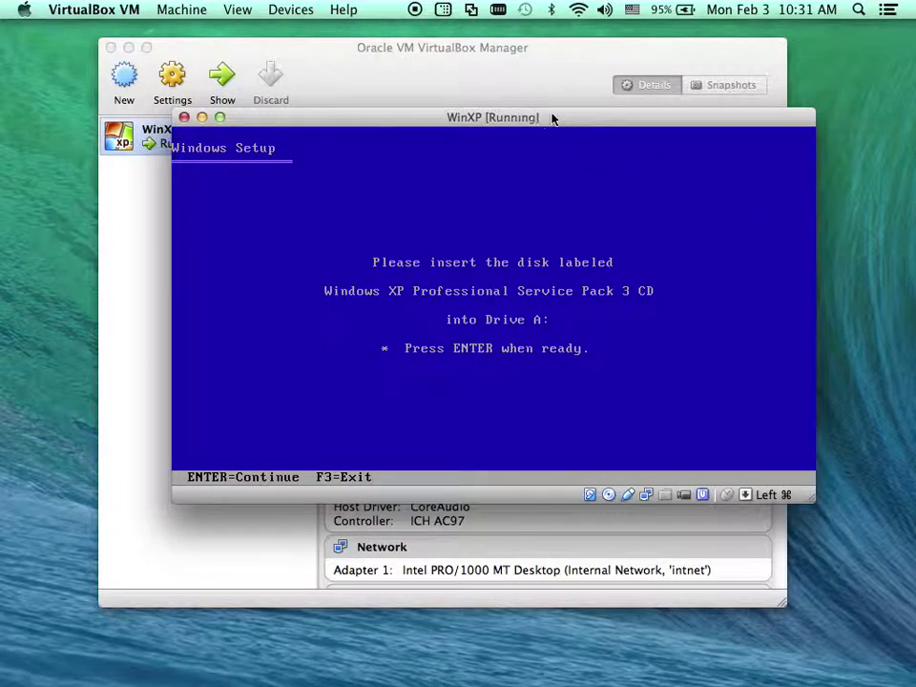
click(440, 297)
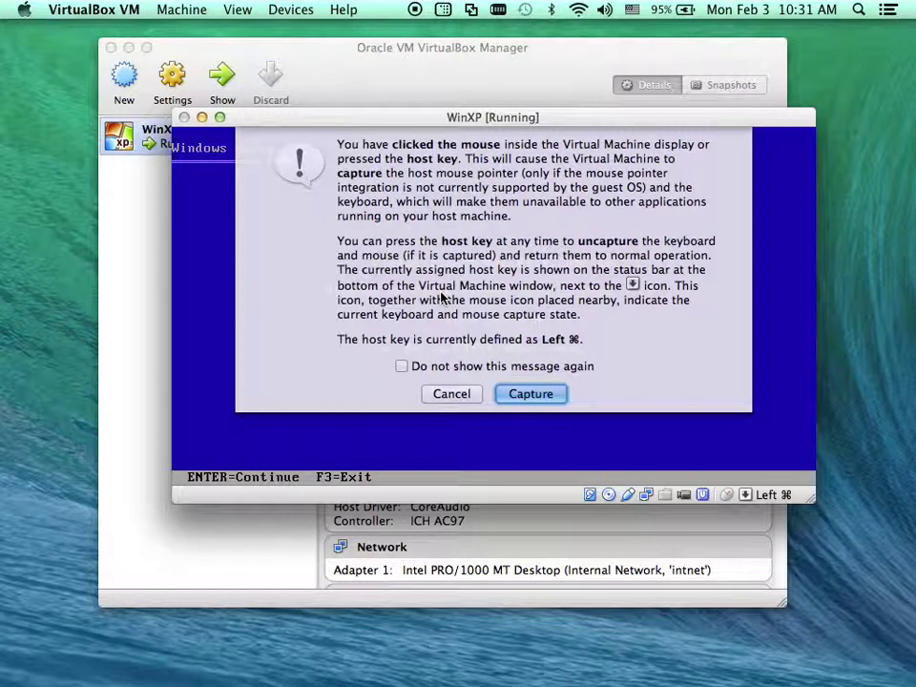
key(Return)
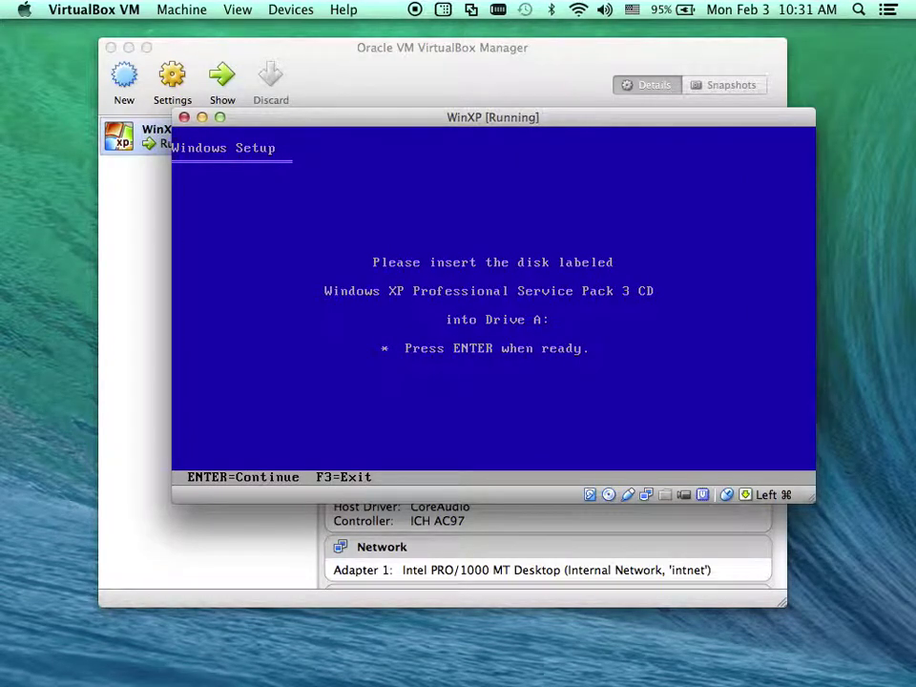
Release the captured input, close the running WinXP virtual machine and power it off
key(super)
click(184, 117)
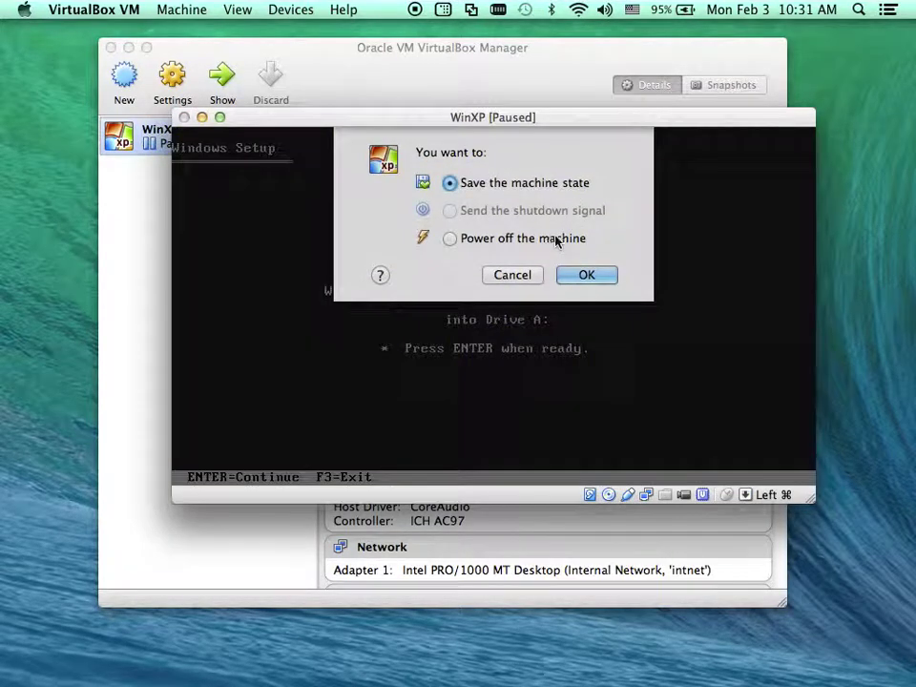
click(547, 244)
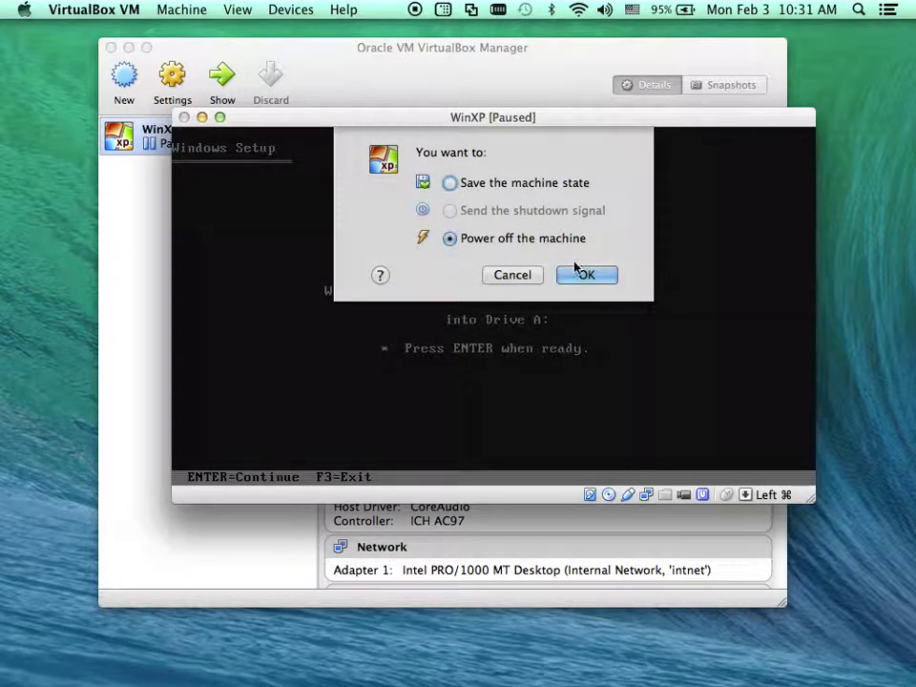
click(584, 276)
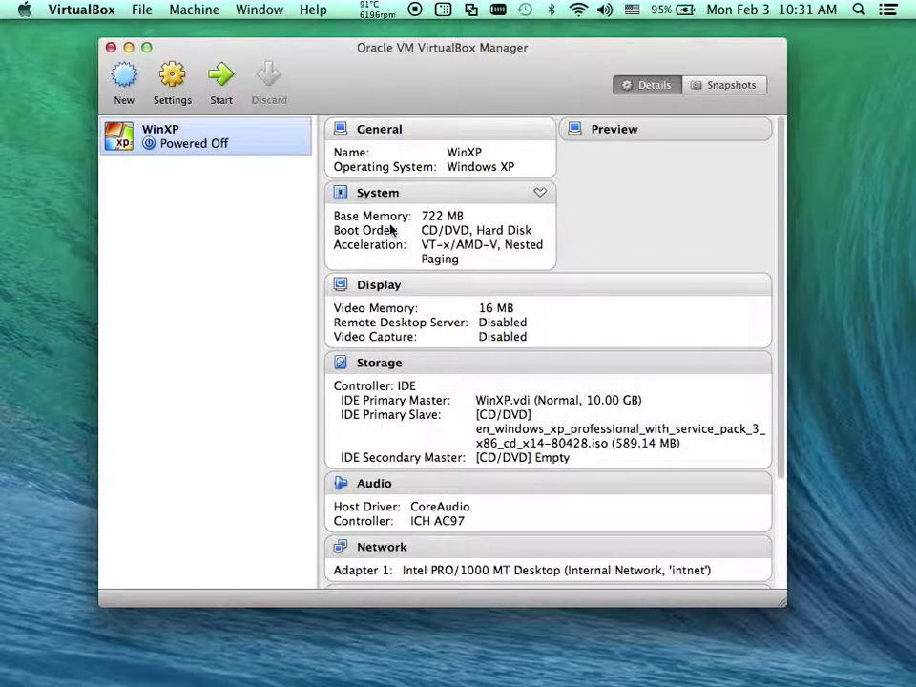
Examine the attached Windows XP installation image in the WinXP virtual machine's storage settings
click(172, 81)
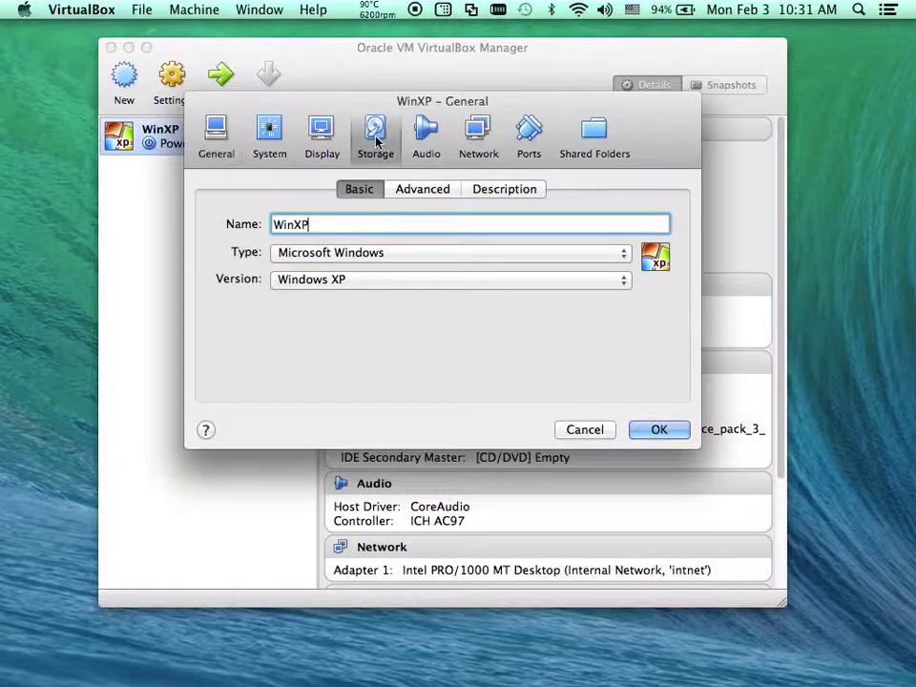
click(375, 141)
click(382, 260)
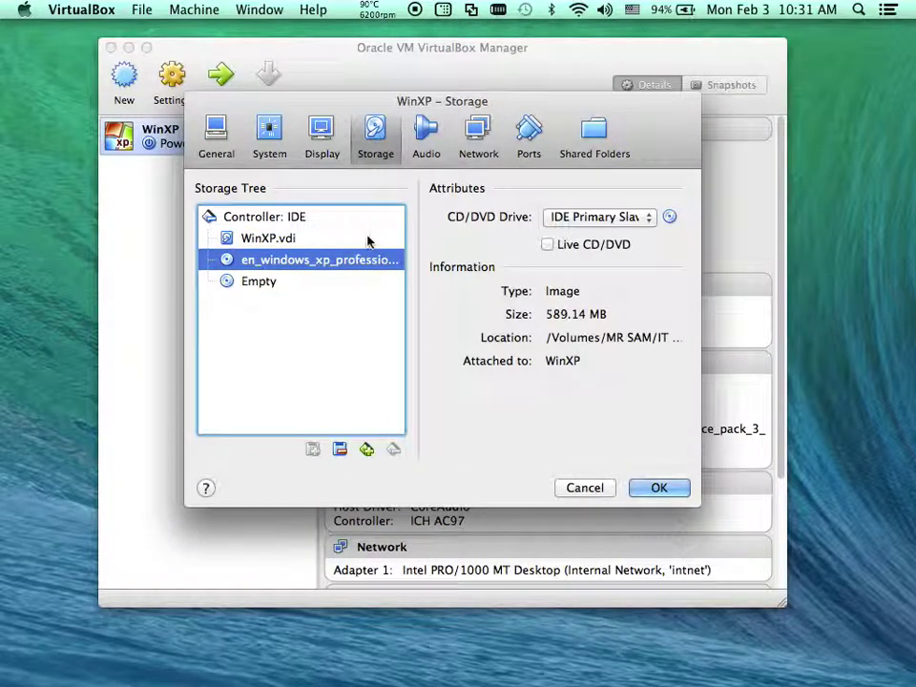
click(334, 217)
click(374, 218)
click(462, 287)
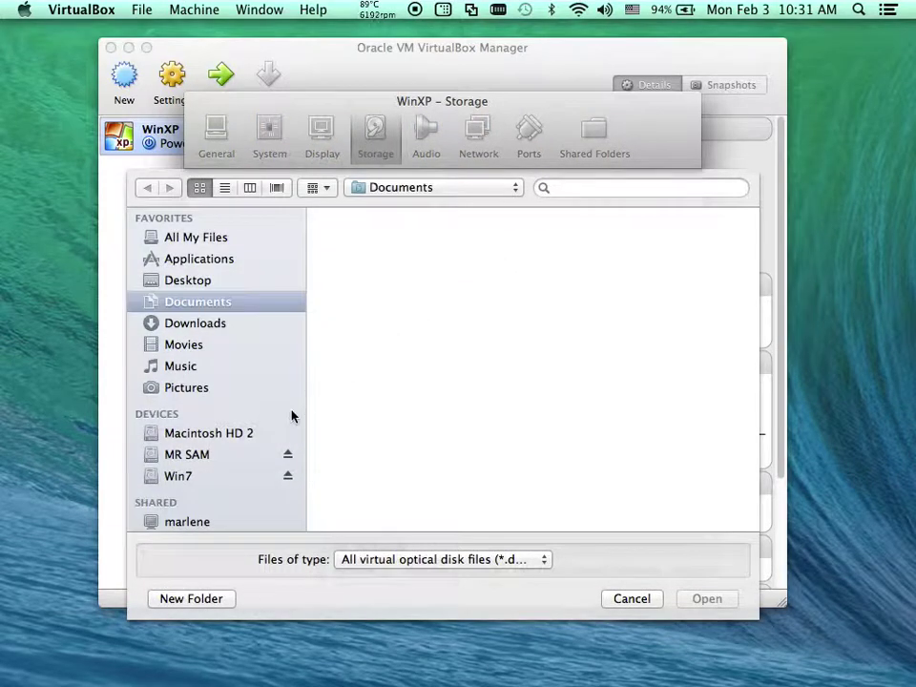
click(241, 454)
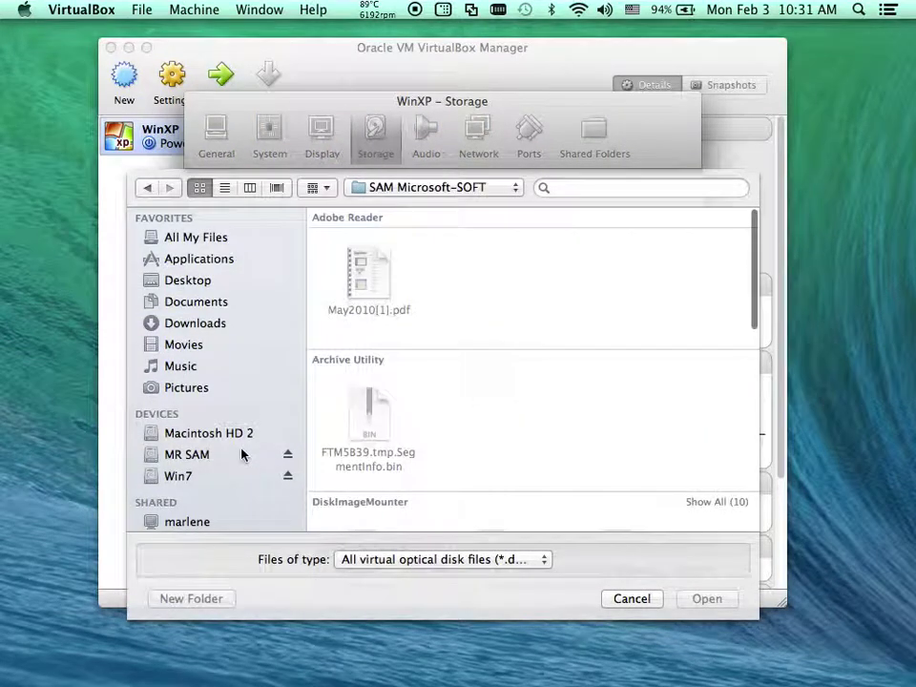
click(639, 600)
click(656, 487)
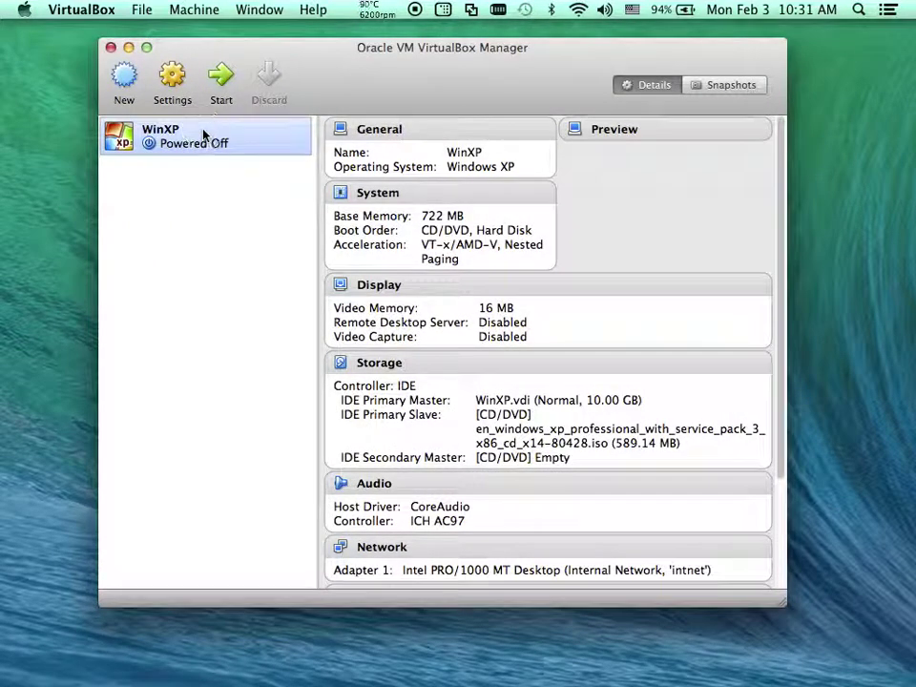
Start the WinXP virtual machine, closing the keyboard auto-capture message and setting the mouse pointer integration message not to show again
click(219, 76)
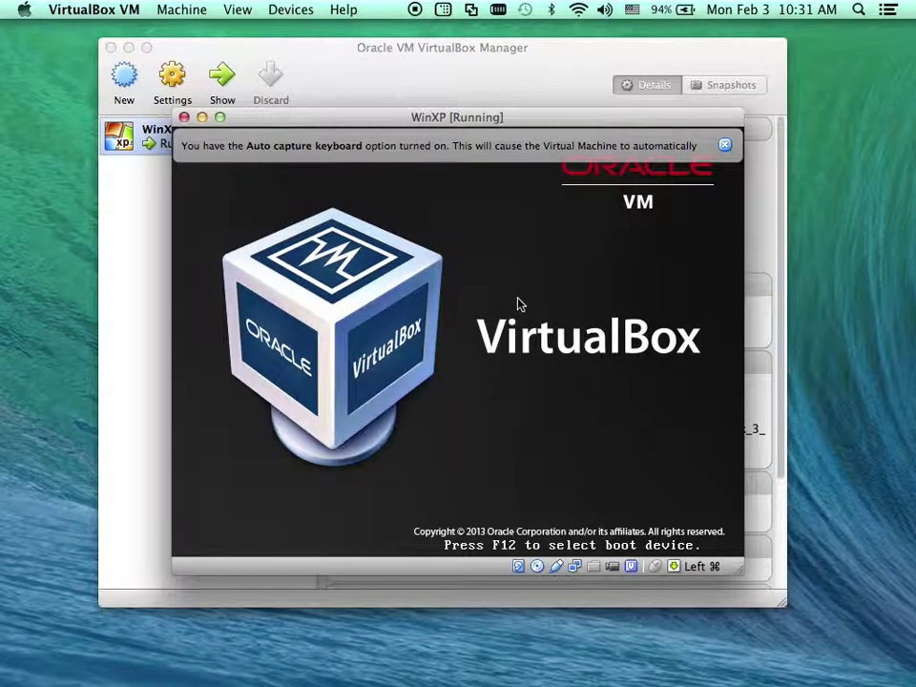
click(721, 148)
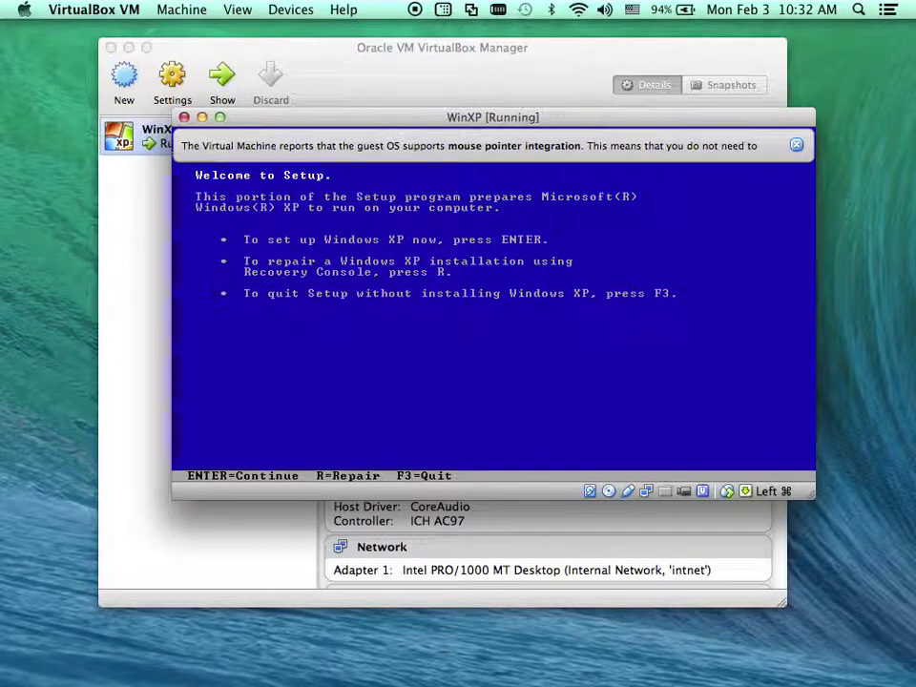
mouse_move(748, 139)
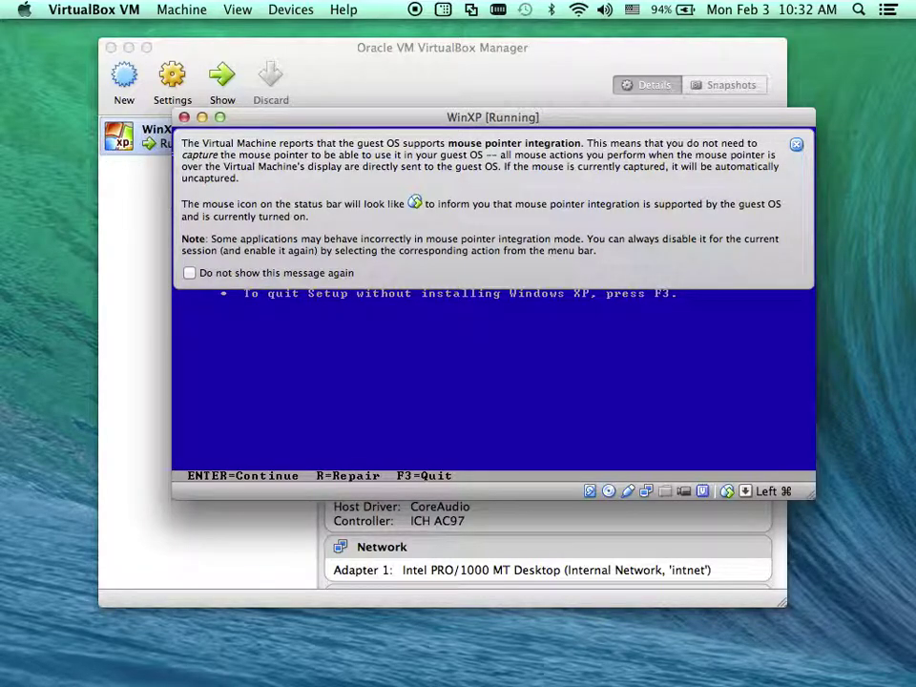
click(189, 273)
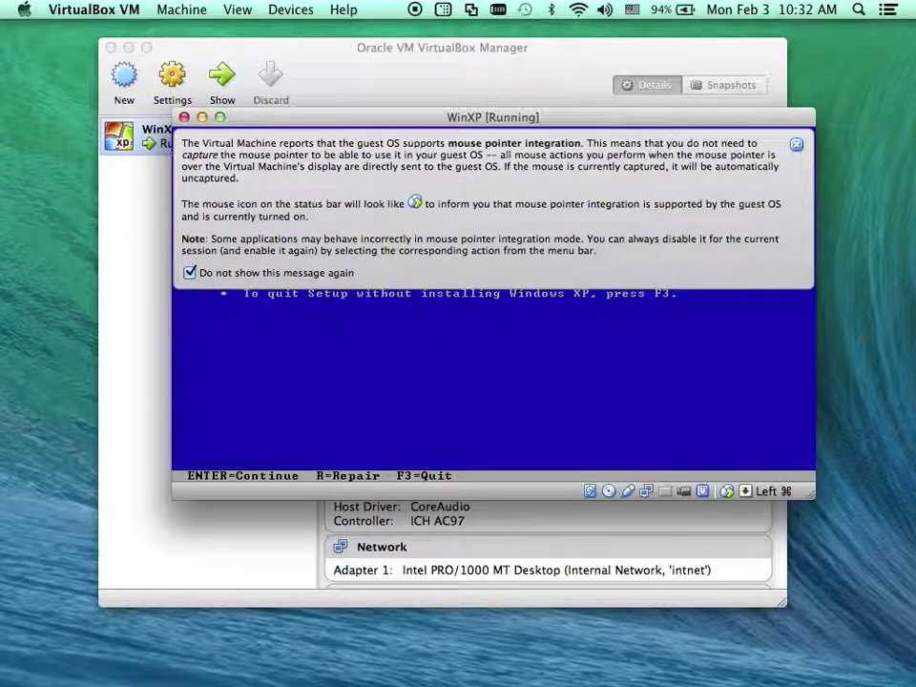
Set both the shared clipboard and Drag'n'Drop to Bidirectional for the running virtual machine
click(290, 11)
mouse_move(302, 50)
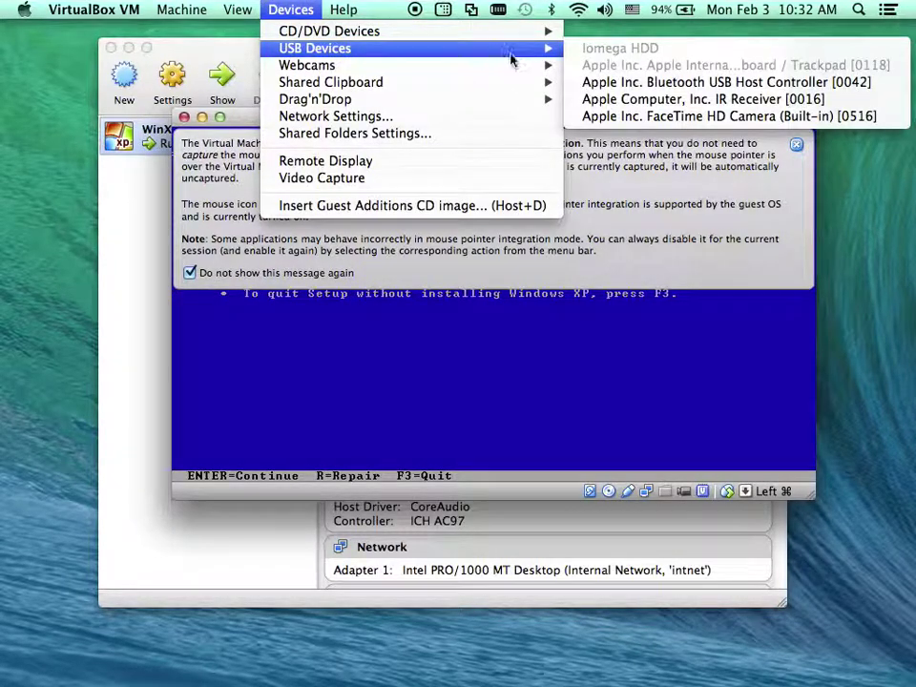
mouse_move(535, 86)
click(584, 132)
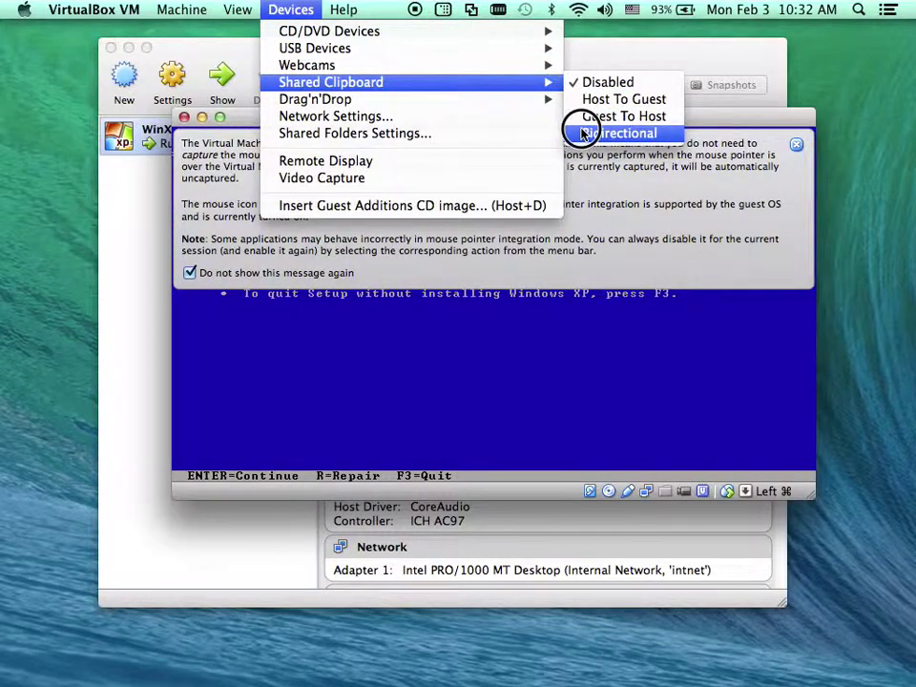
click(307, 12)
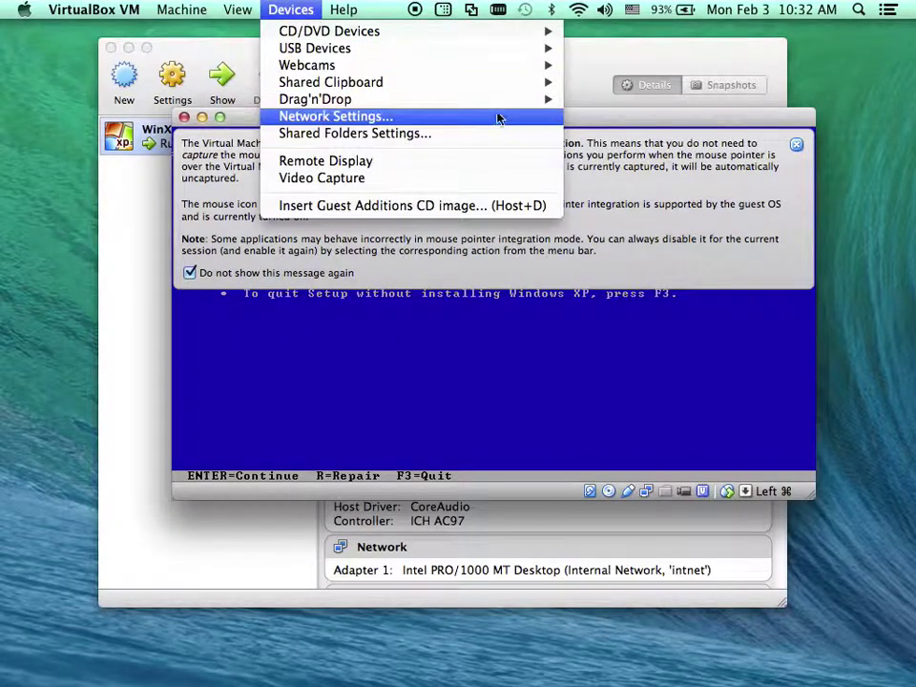
mouse_move(511, 103)
click(585, 151)
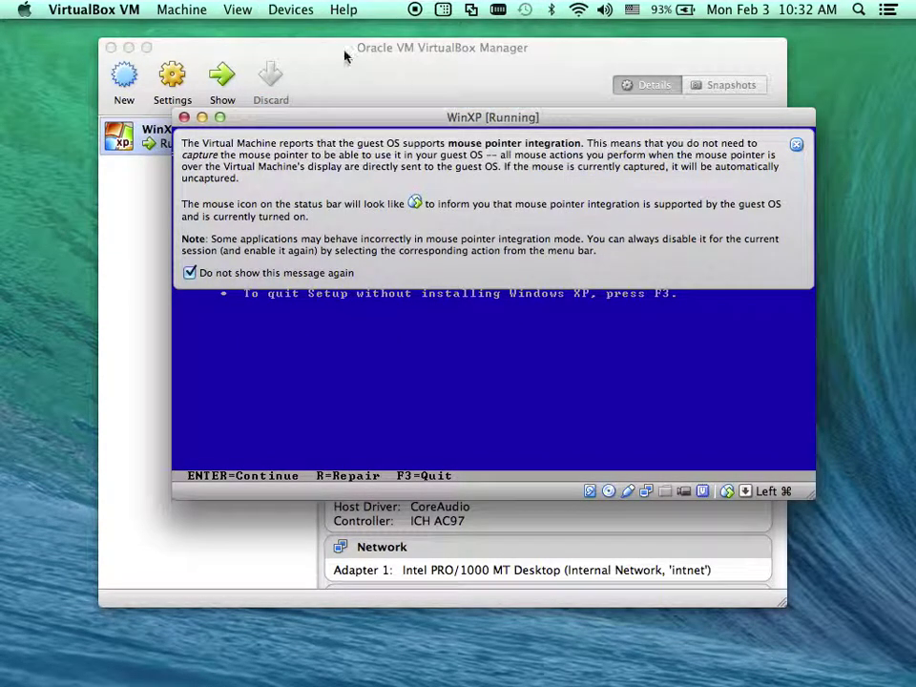
click(298, 11)
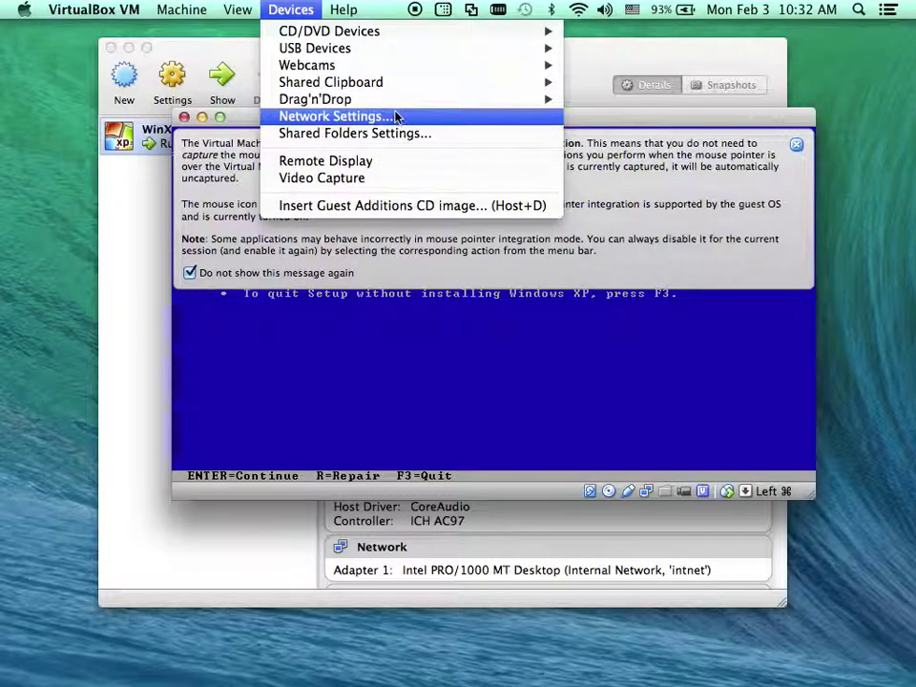
mouse_move(405, 102)
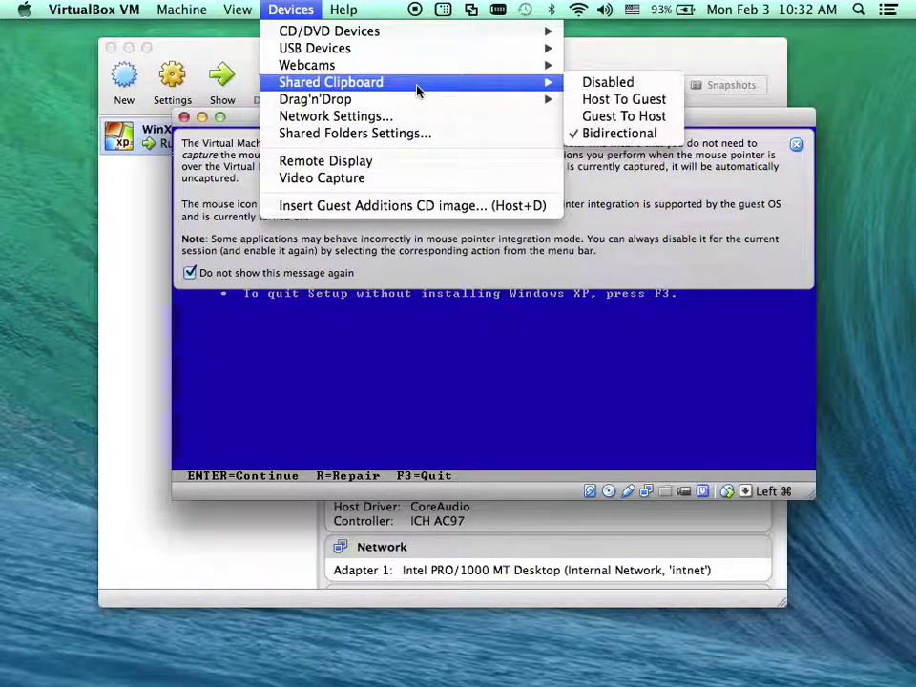
mouse_move(424, 75)
mouse_move(433, 54)
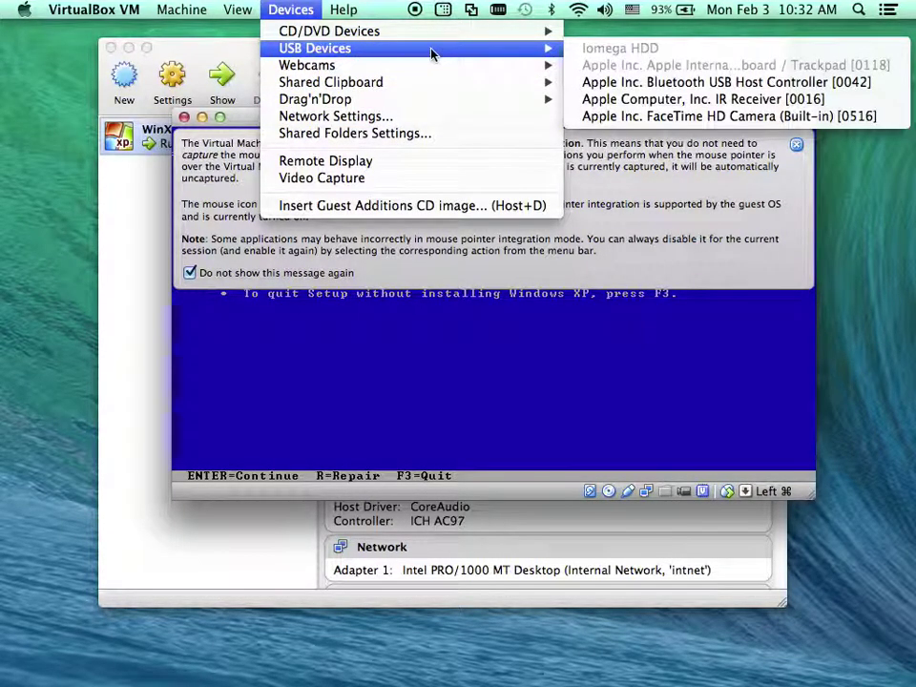
click(798, 145)
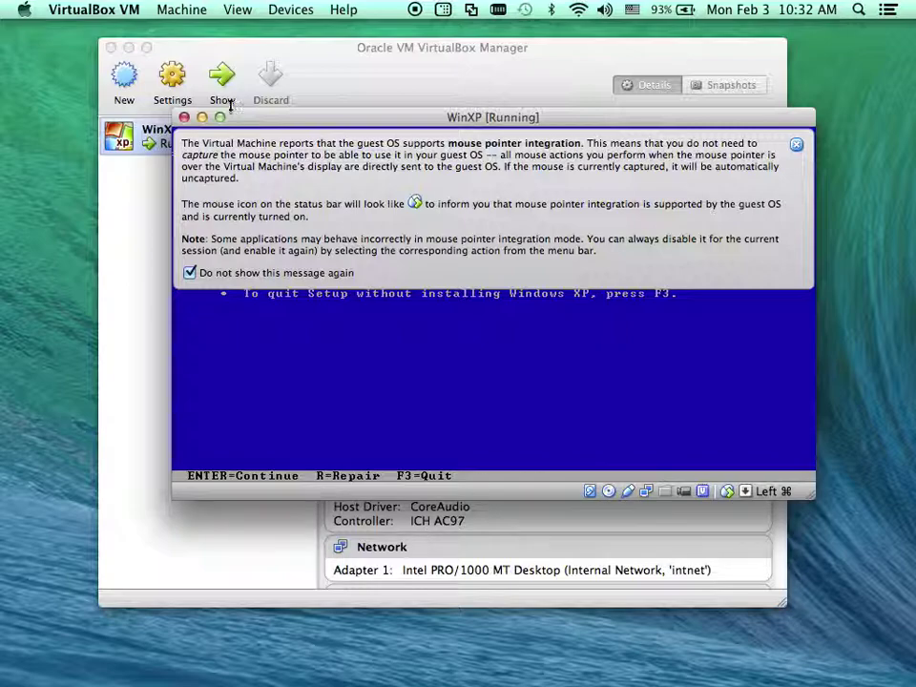
Switch the virtual machine to fullscreen mode and close the mouse pointer integration message
click(238, 9)
click(227, 31)
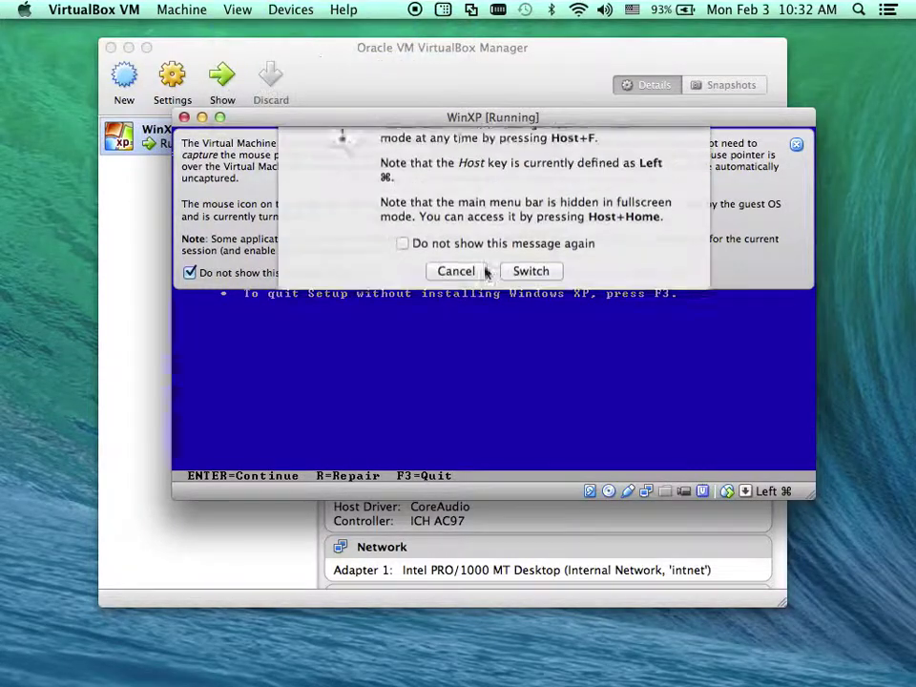
click(520, 303)
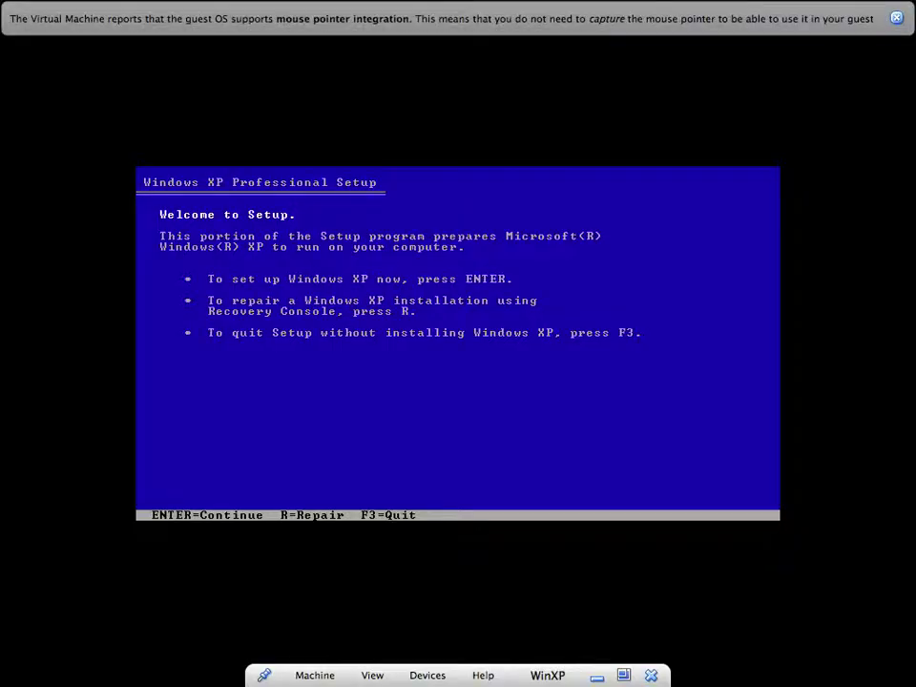
click(896, 18)
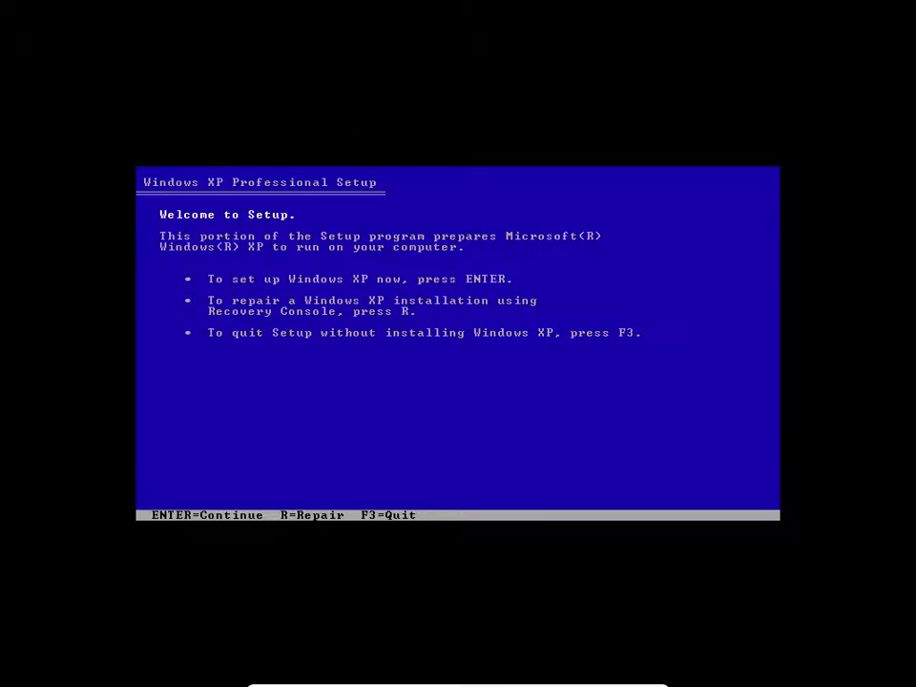
Choose to set up Windows XP now from the Setup welcome screen
key(Return)
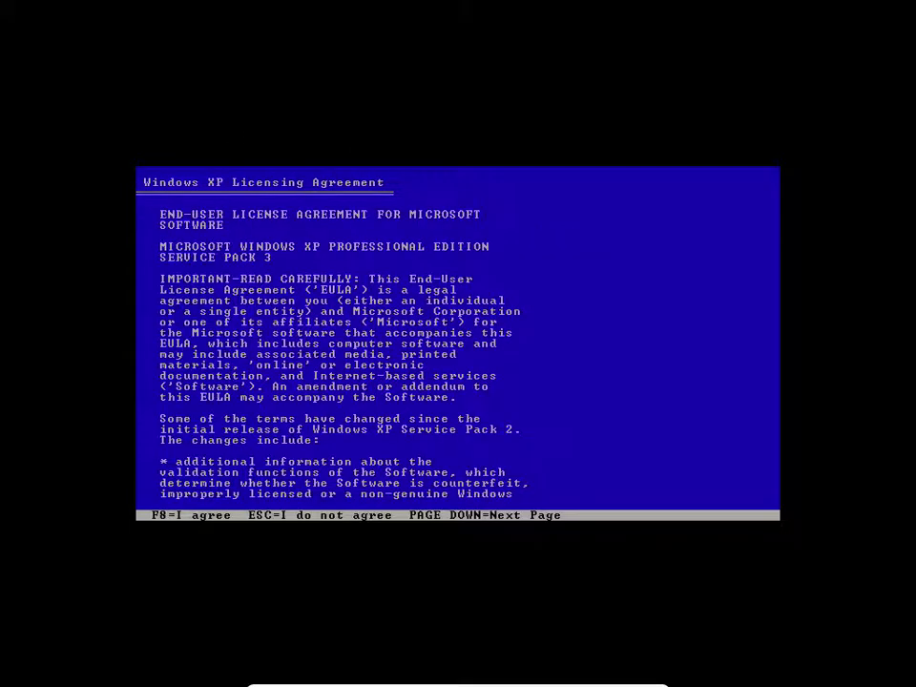